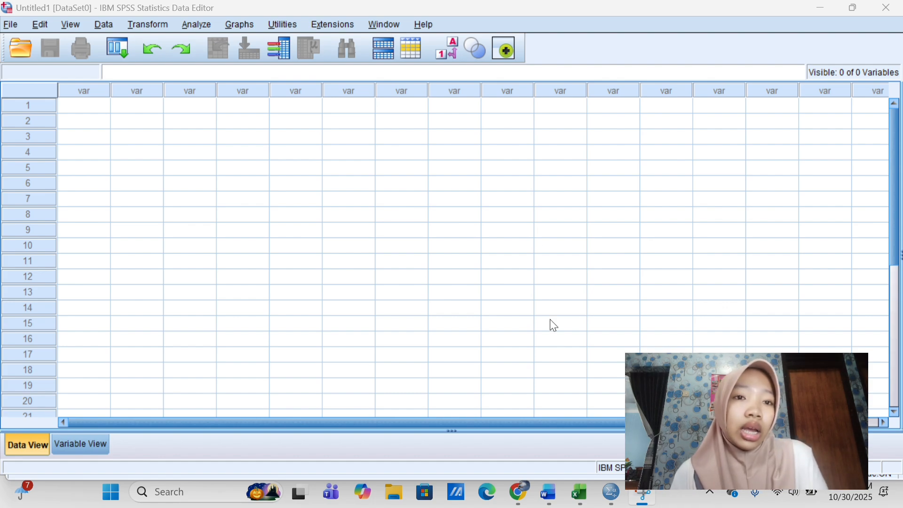
Switch to the Excel workbook and copy the ROA, ROE, NPM and PBV data in cells E4:H33.
click(582, 494)
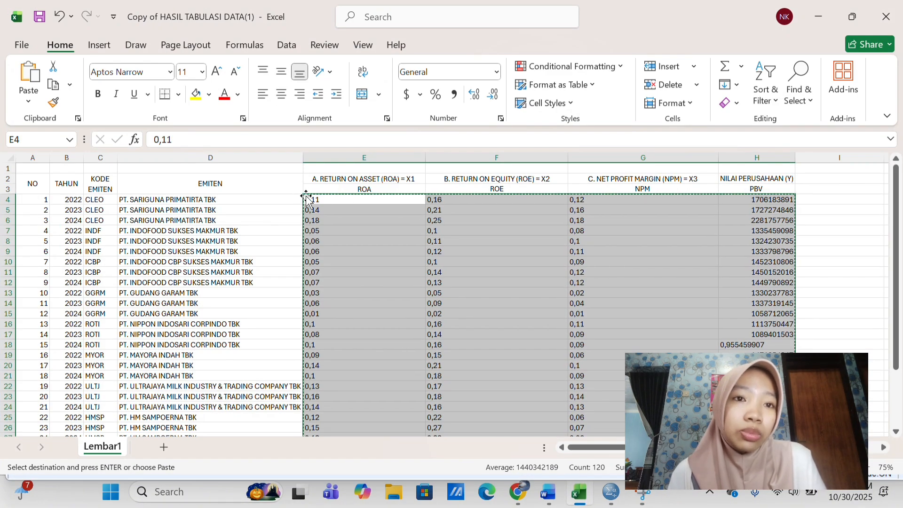
click(306, 197)
key(Escape)
drag(316, 197, 753, 407)
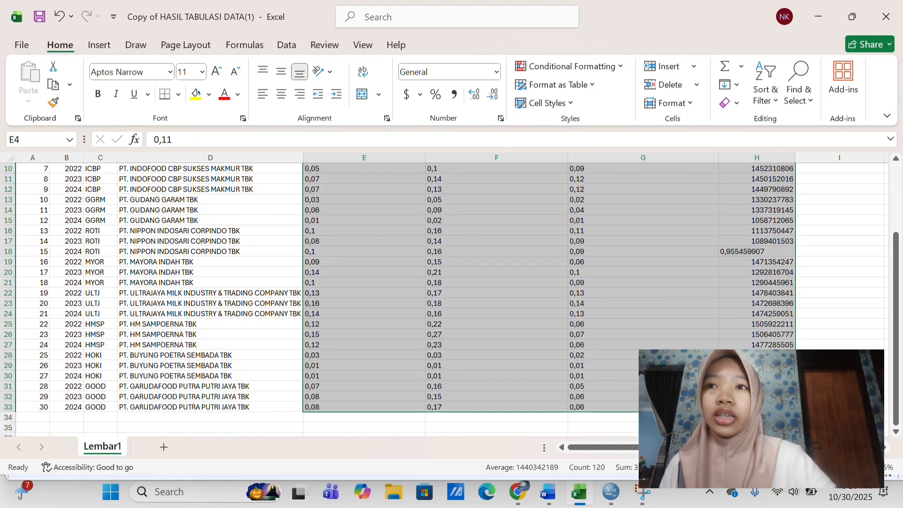
right_click(747, 407)
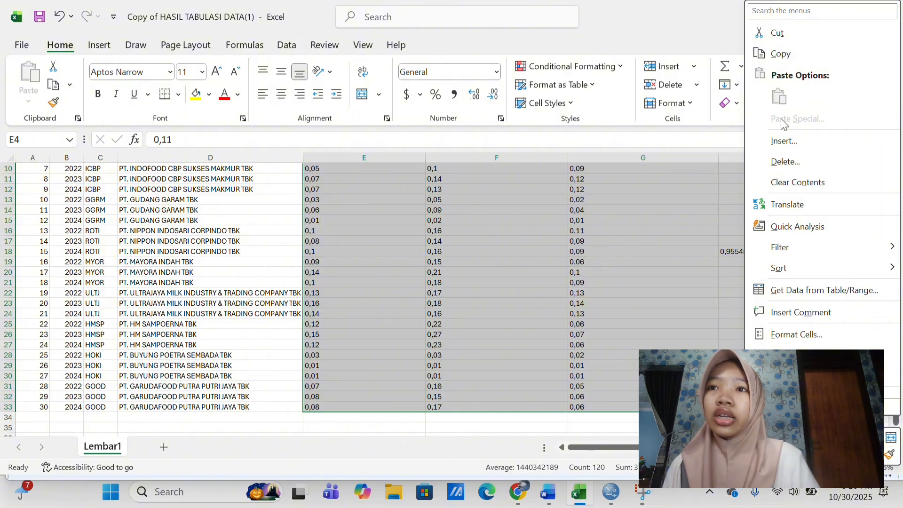
click(779, 55)
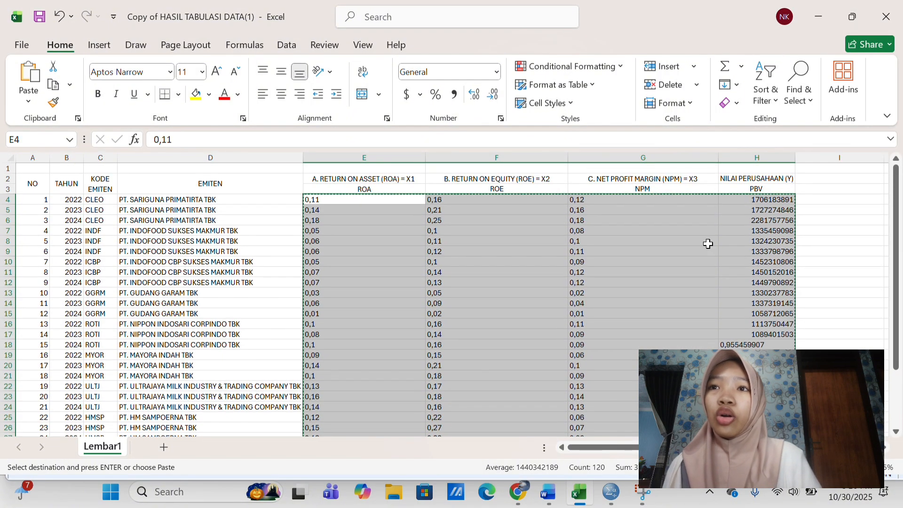
Switch to the SPSS Data Editor and paste the copied data starting at the first row of the first variable column.
mouse_move(604, 493)
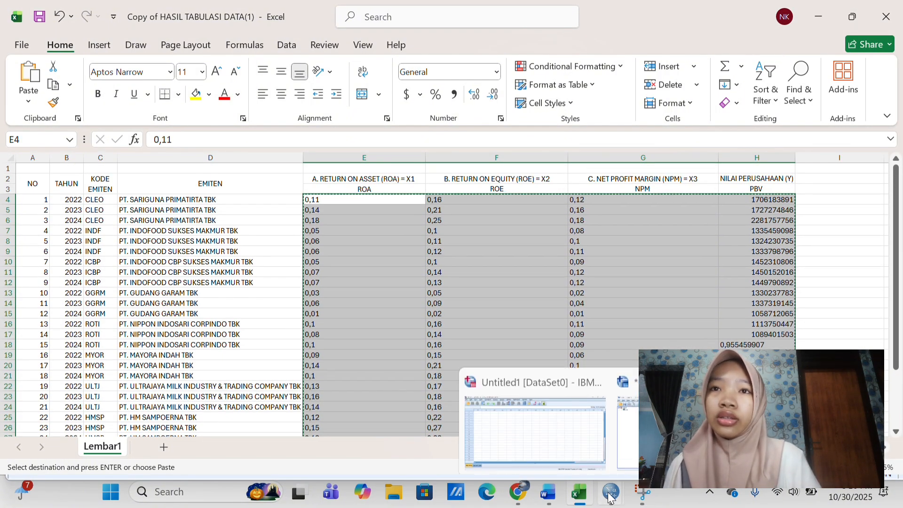
click(551, 393)
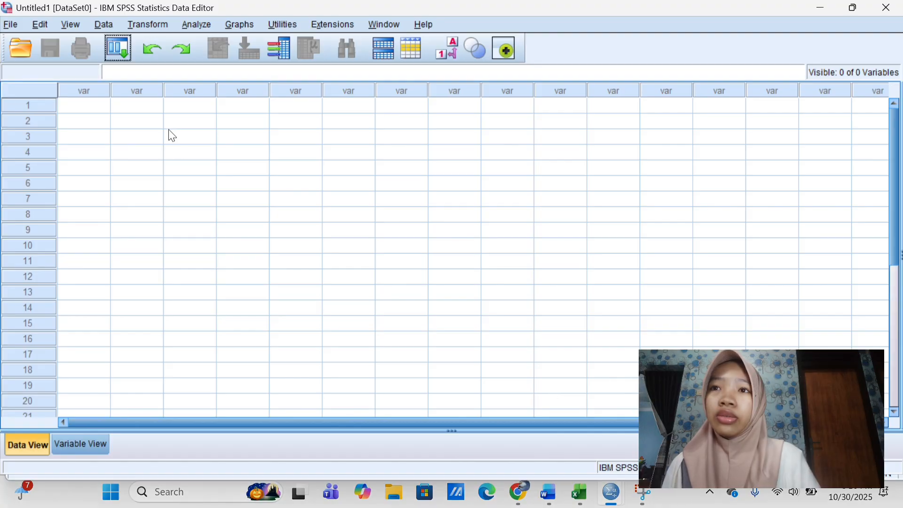
click(82, 105)
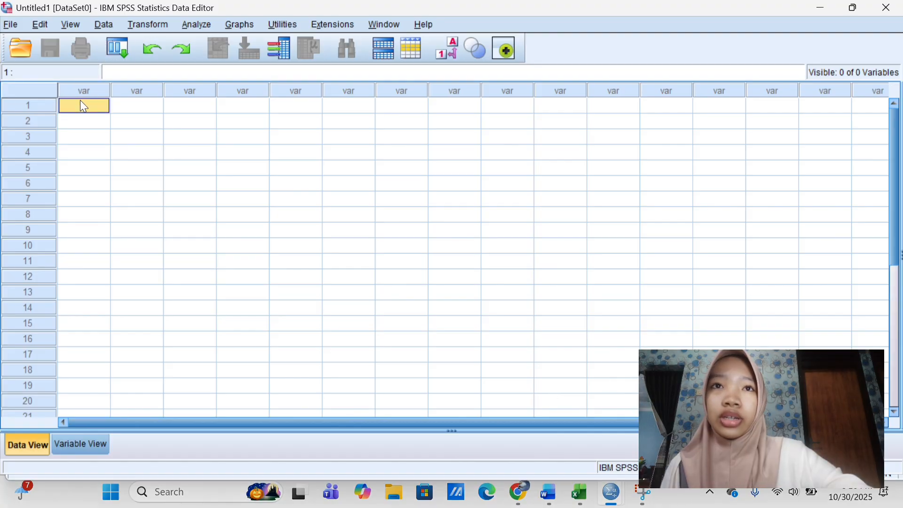
right_click(83, 106)
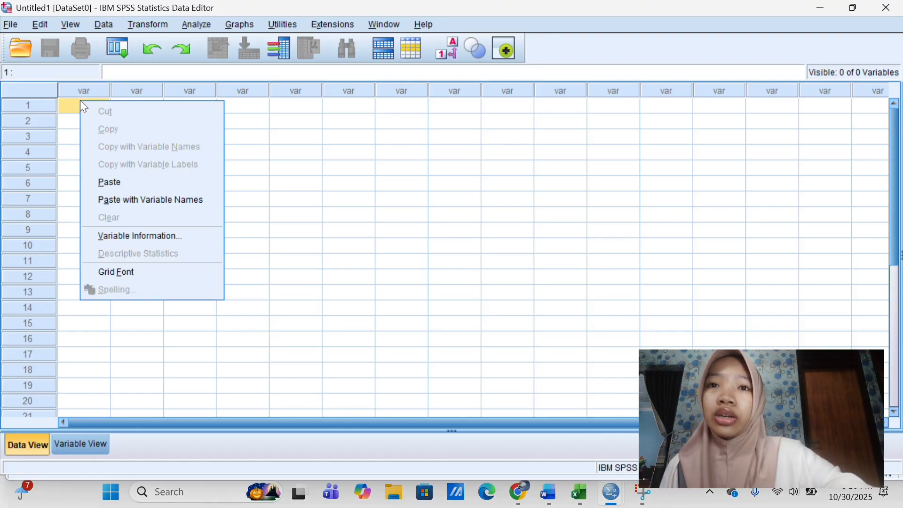
click(118, 183)
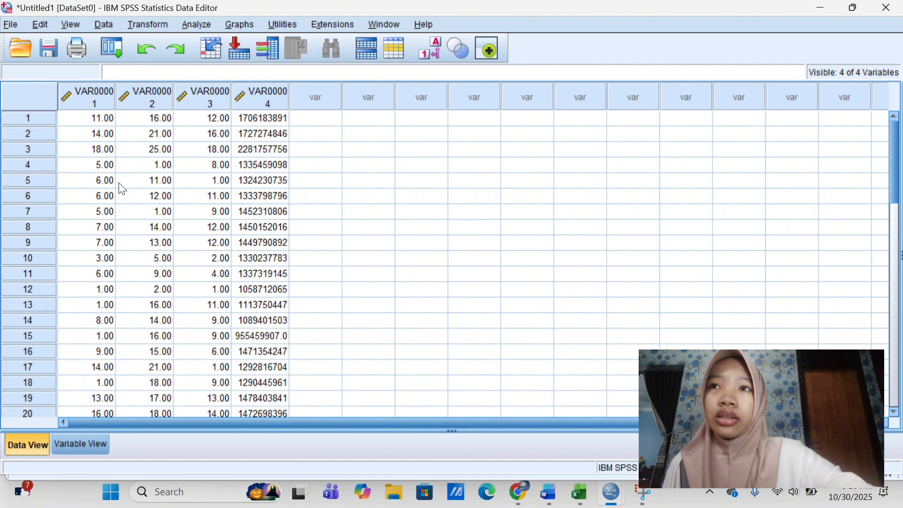
Rename the four variables in the variable view as X1, X2, X3 and Y.
click(86, 446)
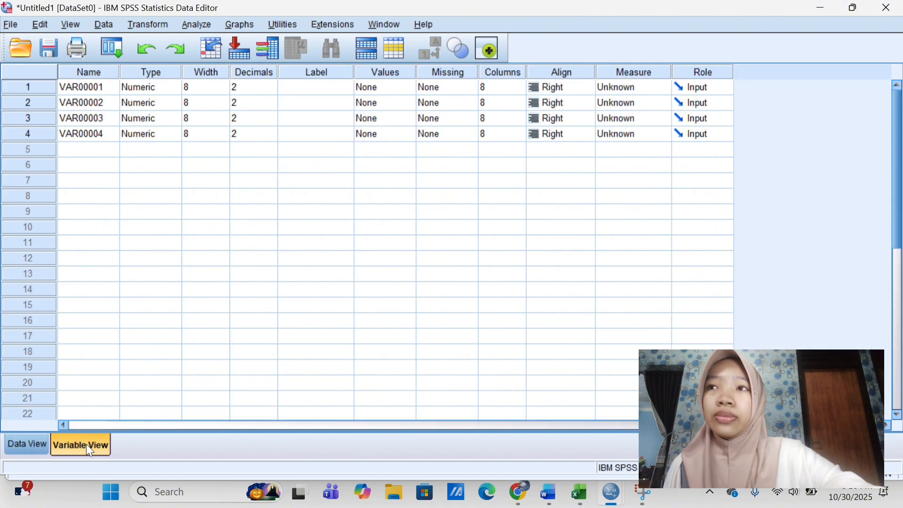
click(86, 89)
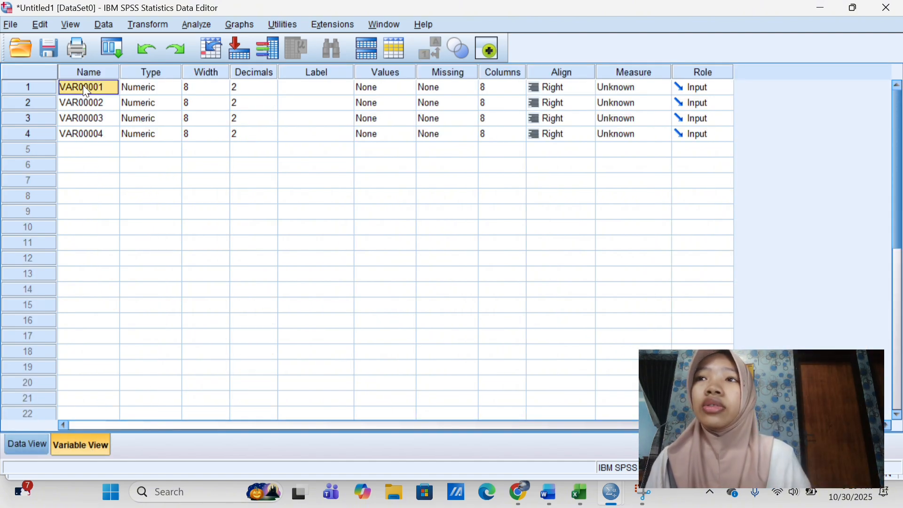
text(X1)
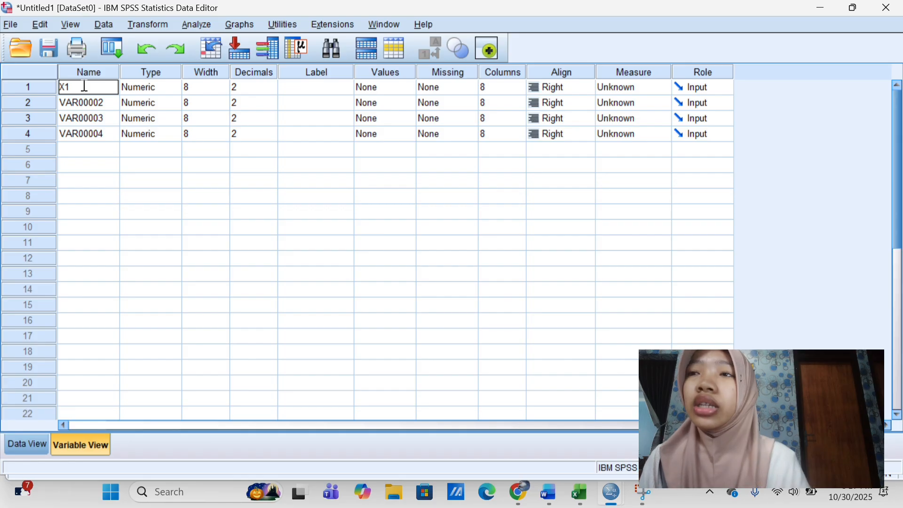
click(93, 105)
text(X)
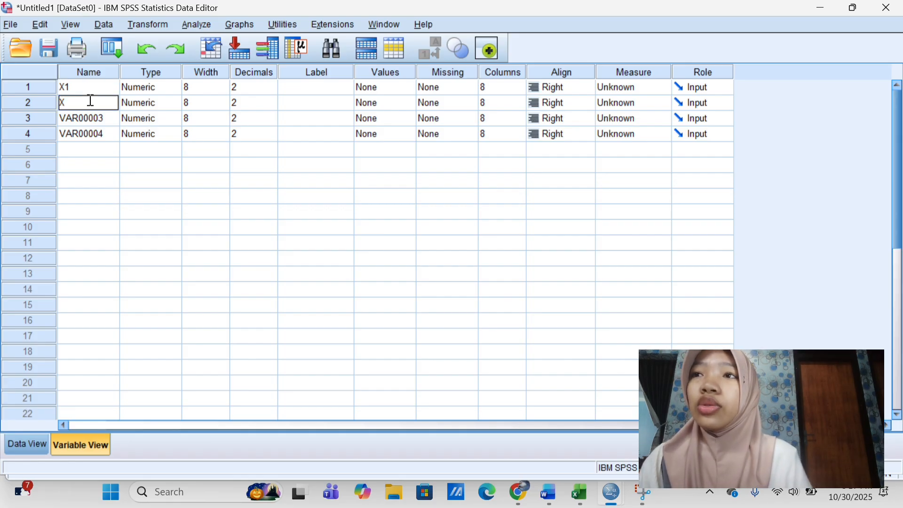
text(2)
click(95, 120)
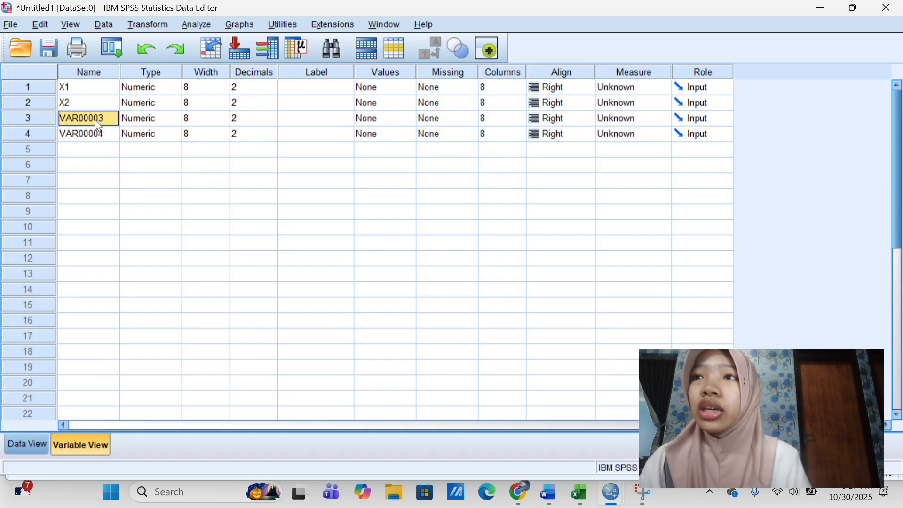
text(X3)
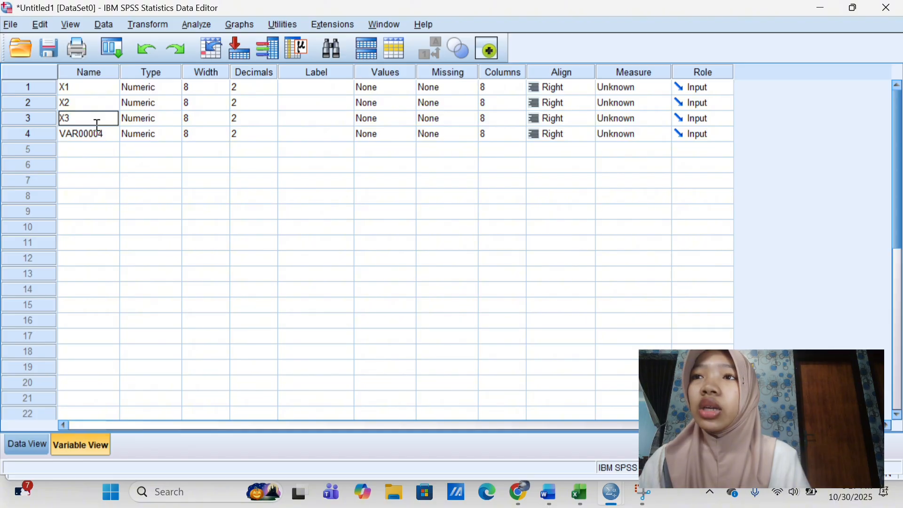
click(101, 136)
text(Y)
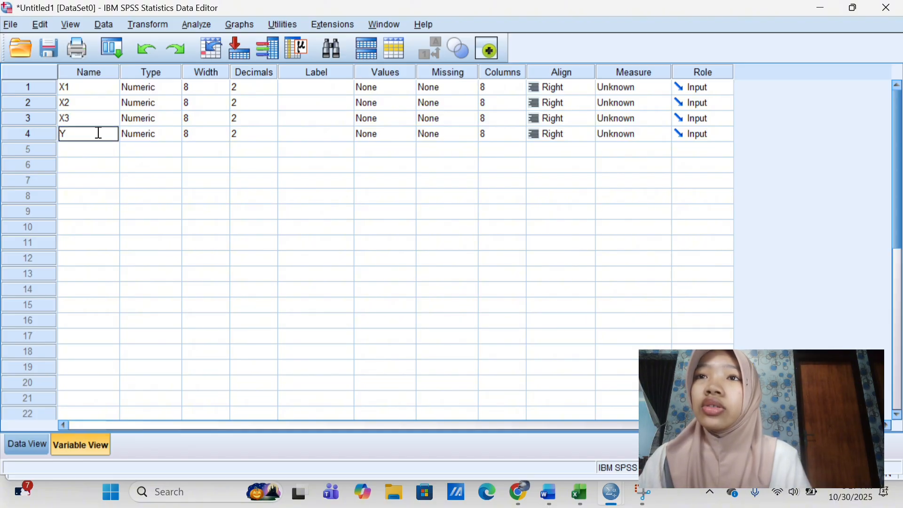
Label variables X1, X2, X3 and Y as ROA, ROE, NPM and PBV respectively.
click(314, 83)
text(ROA)
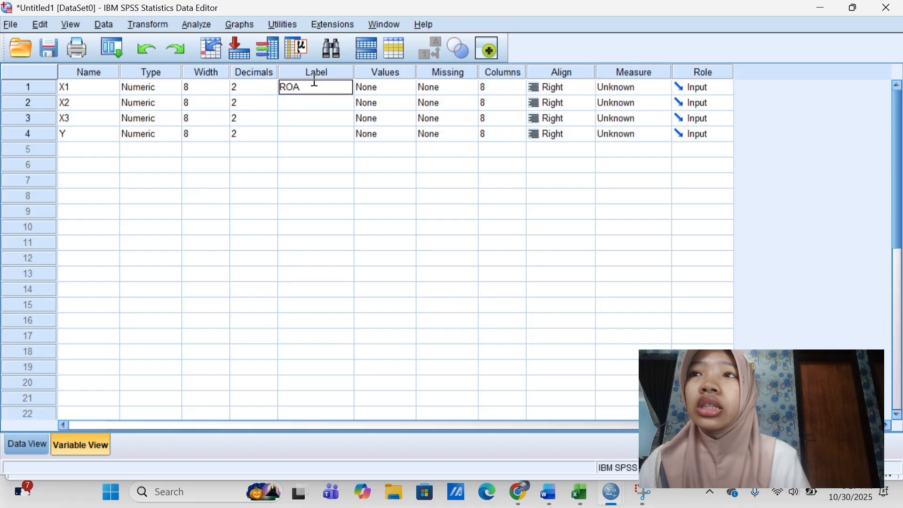
key(Return)
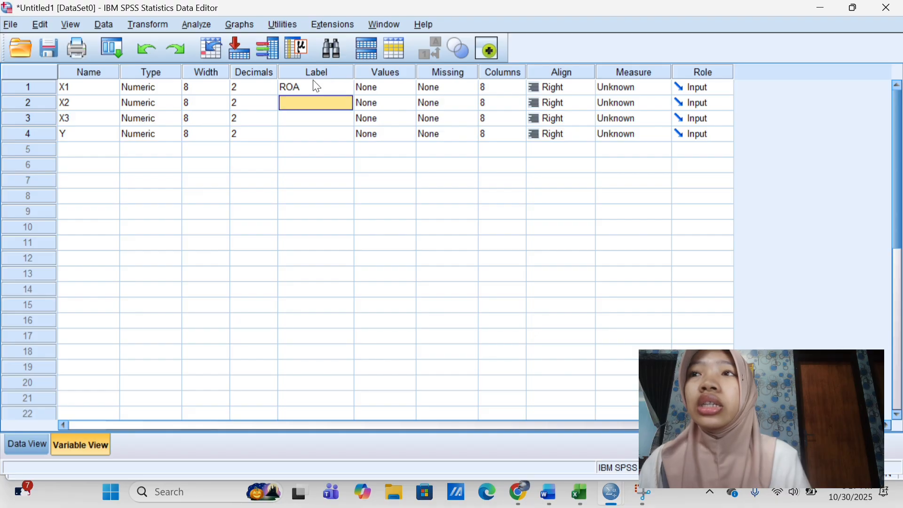
text(ROE)
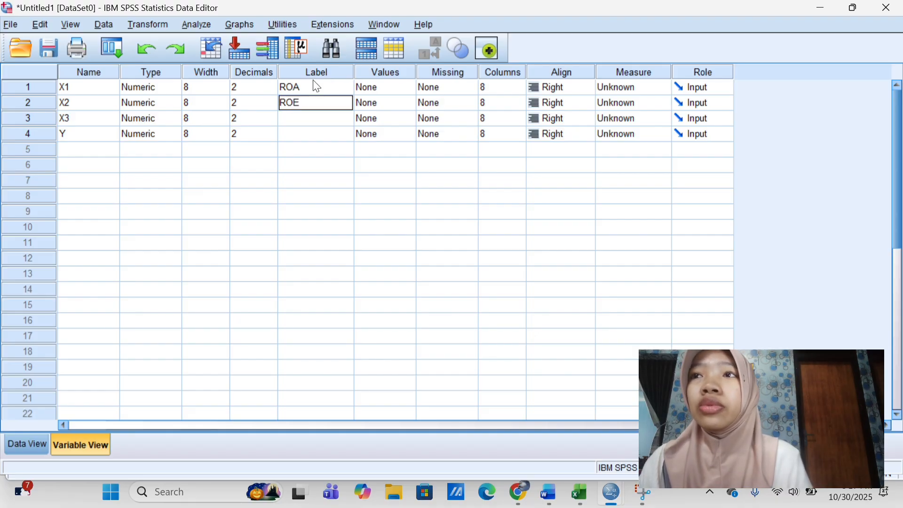
key(Return)
text(NPM)
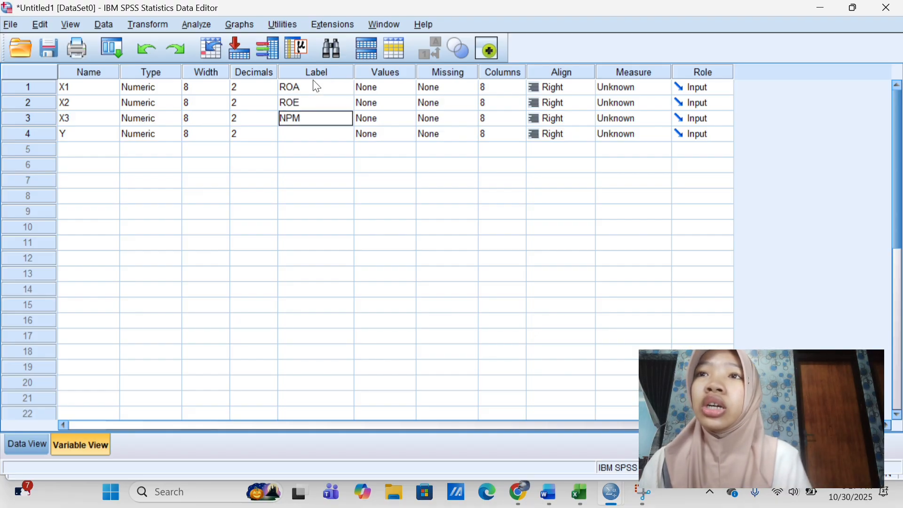
key(Return)
text(PBV)
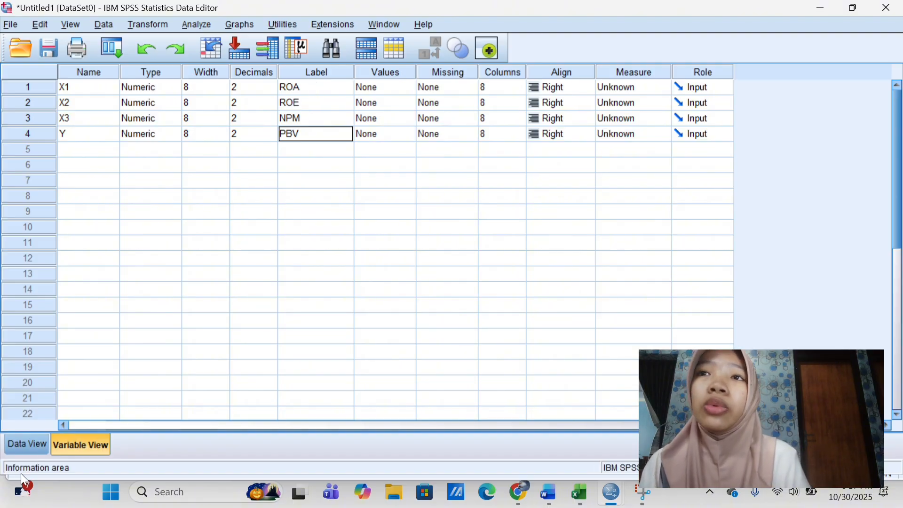
Return to the data view and run a Descriptives analysis on ROA, ROE, NPM and PBV.
click(22, 447)
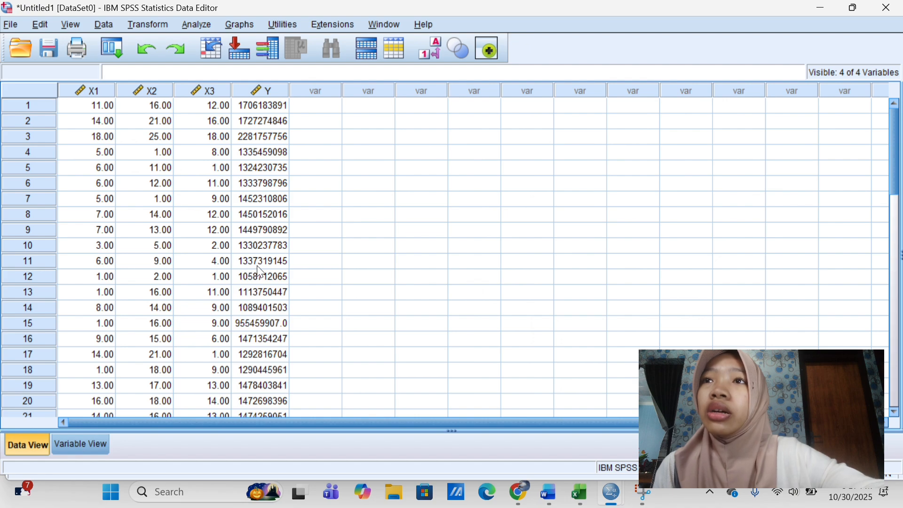
scroll(259, 264, down, 3)
scroll(265, 264, up, 2)
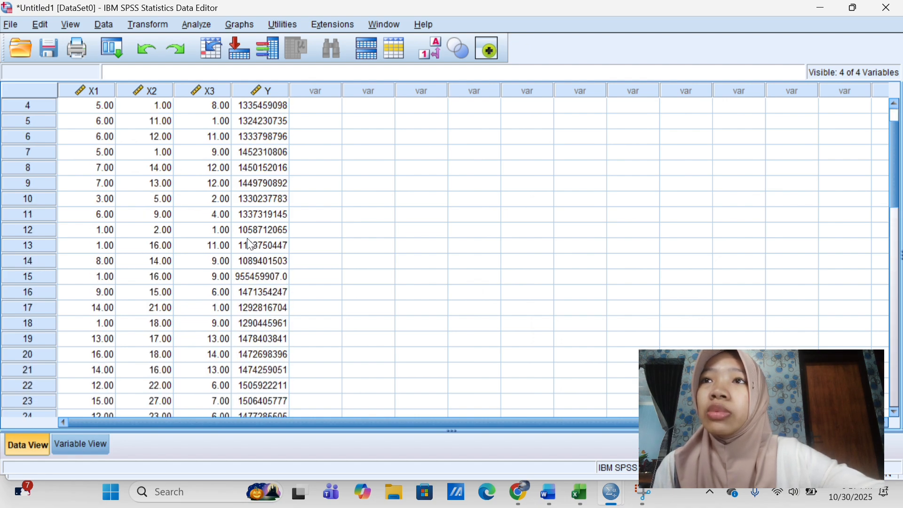
click(196, 25)
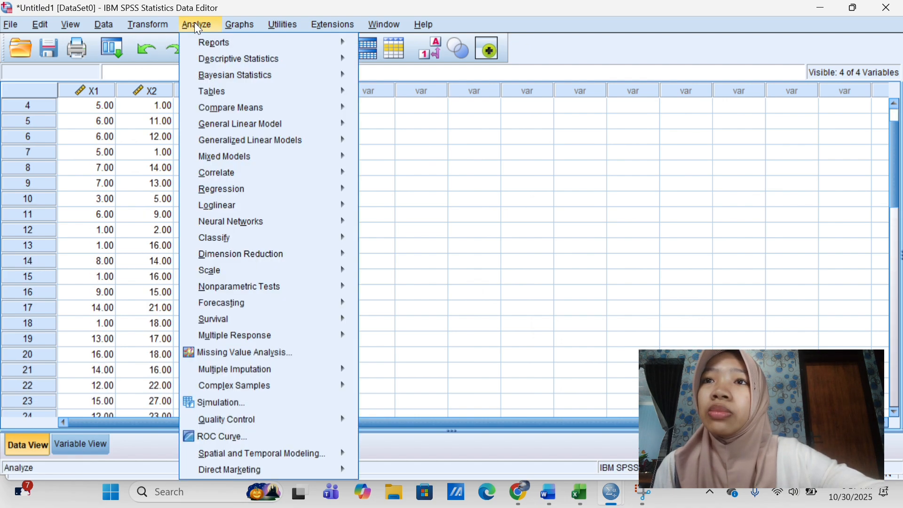
mouse_move(275, 57)
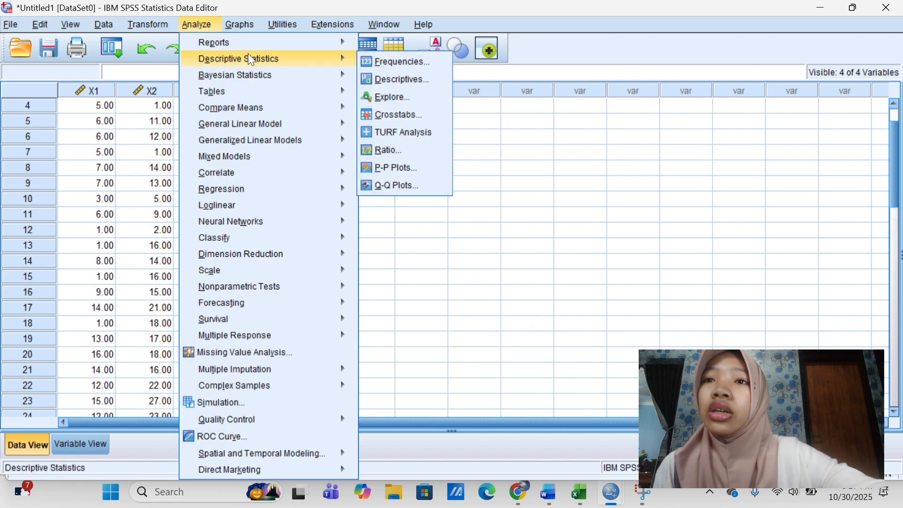
click(387, 73)
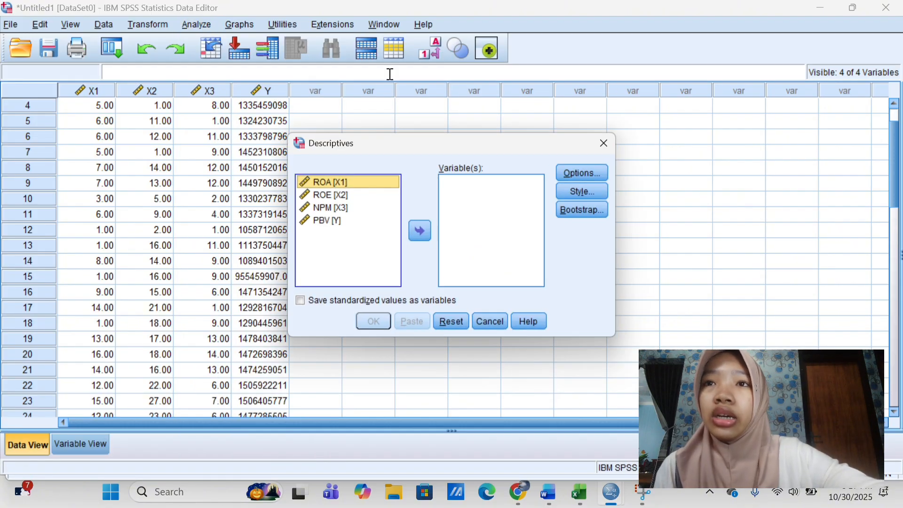
click(420, 230)
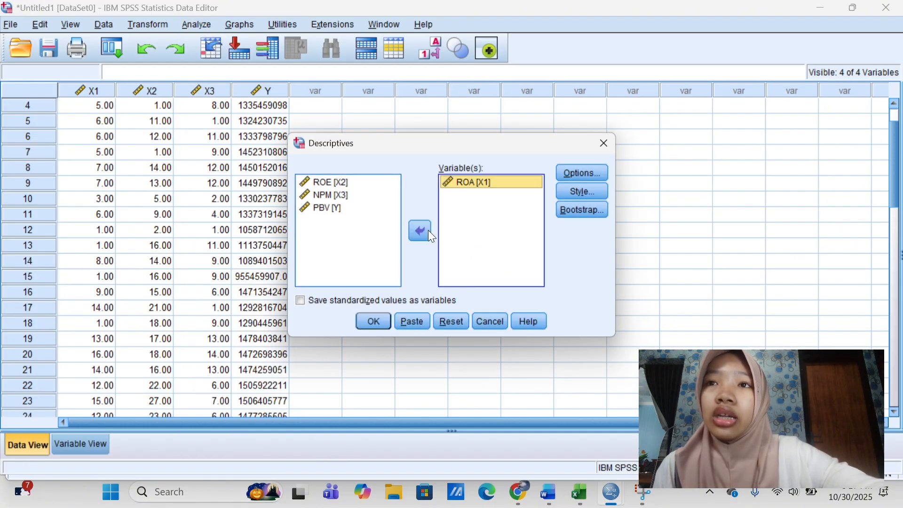
click(354, 184)
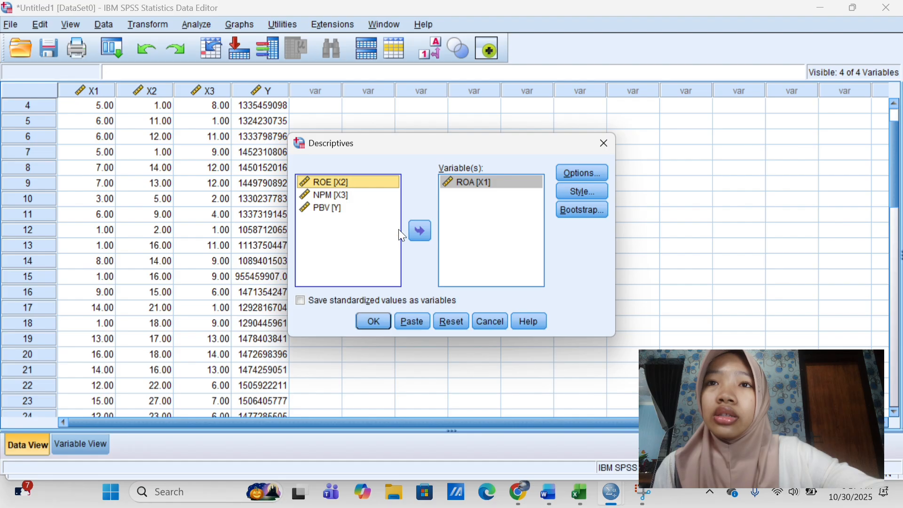
click(420, 231)
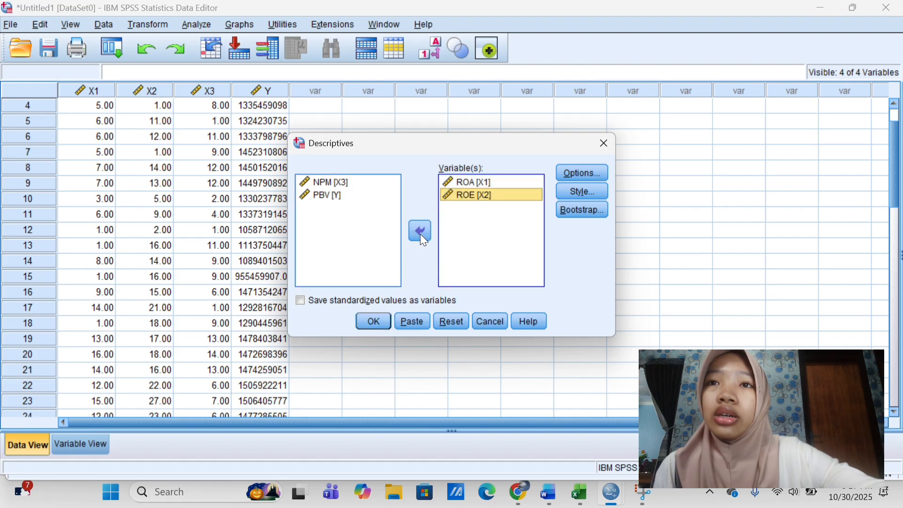
click(329, 182)
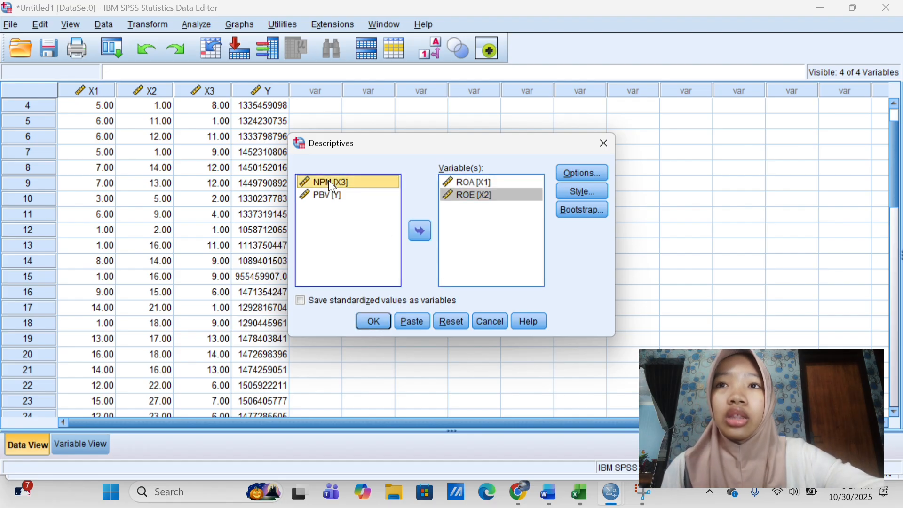
click(425, 234)
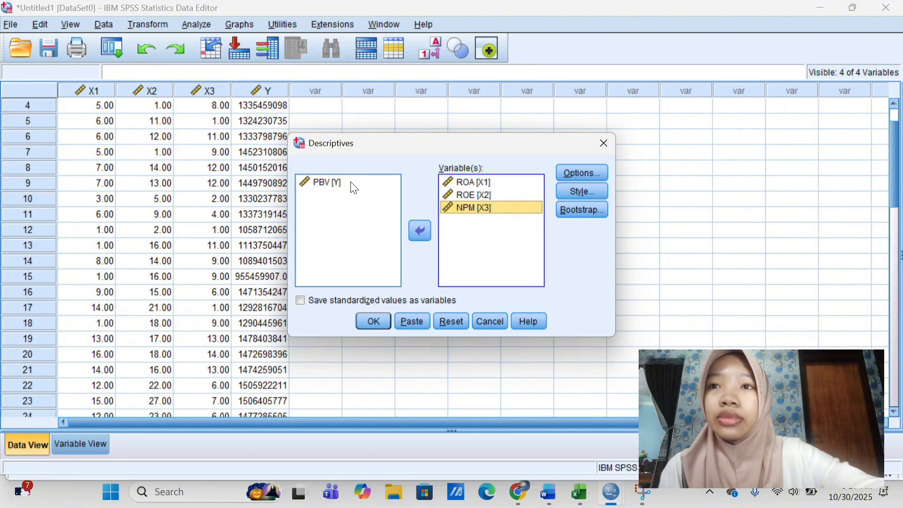
click(350, 182)
click(417, 231)
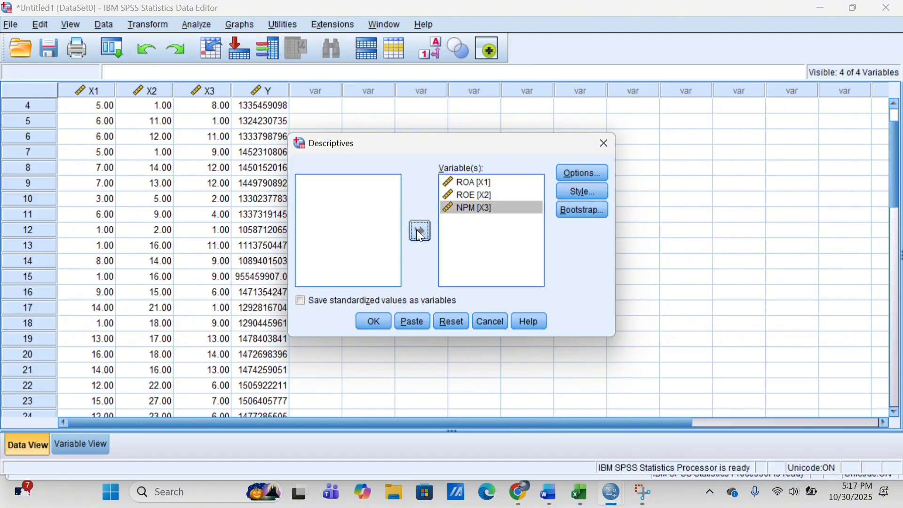
click(374, 320)
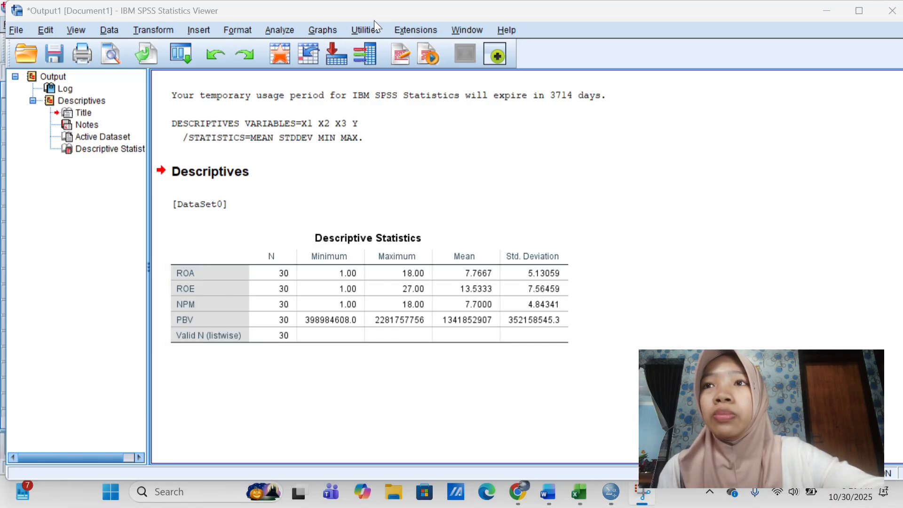
click(175, 252)
double_click(188, 254)
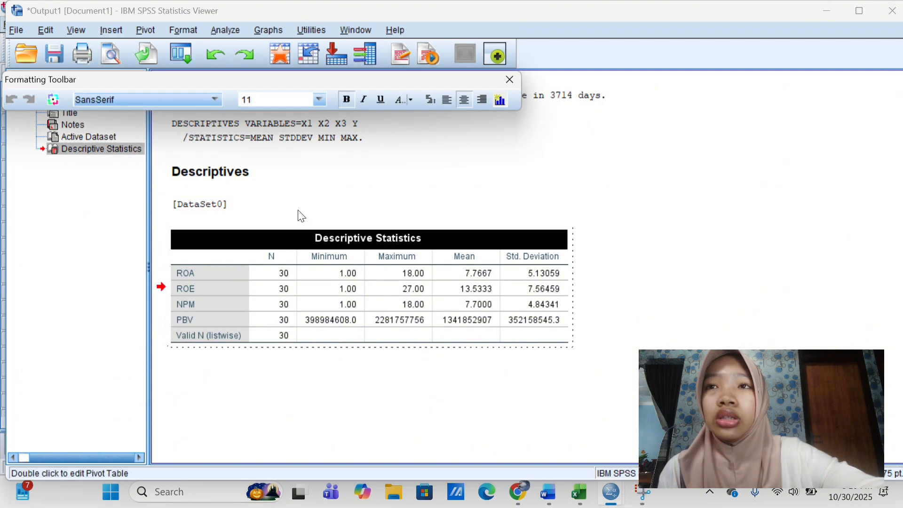
click(377, 22)
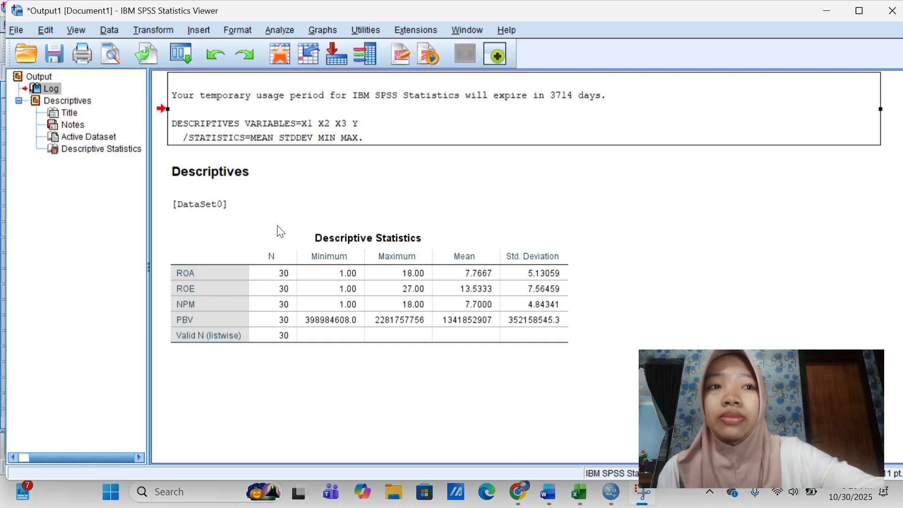
Copy the Descriptive Statistics table from the SPSS output.
click(281, 232)
click(276, 231)
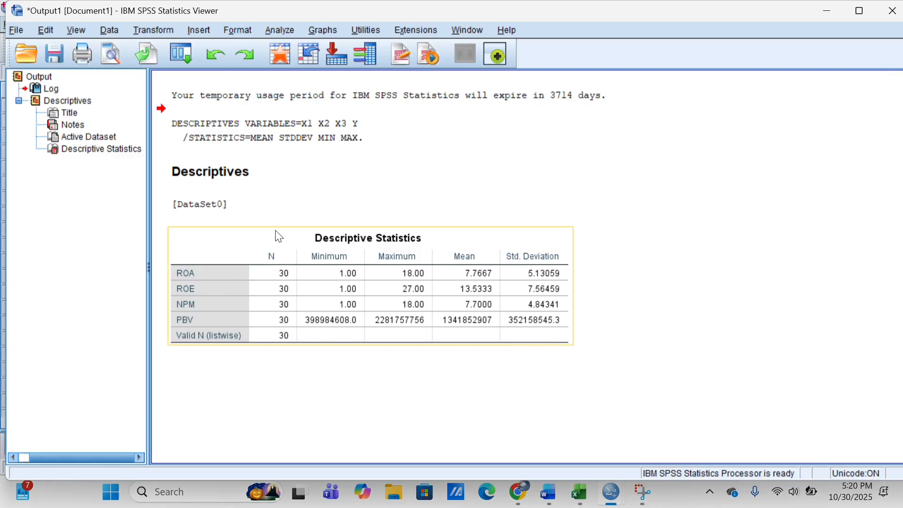
right_click(275, 259)
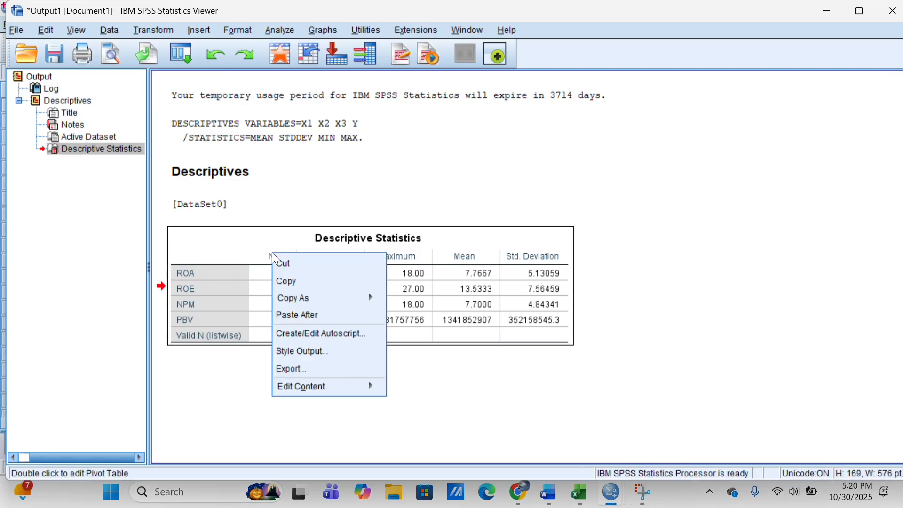
click(294, 281)
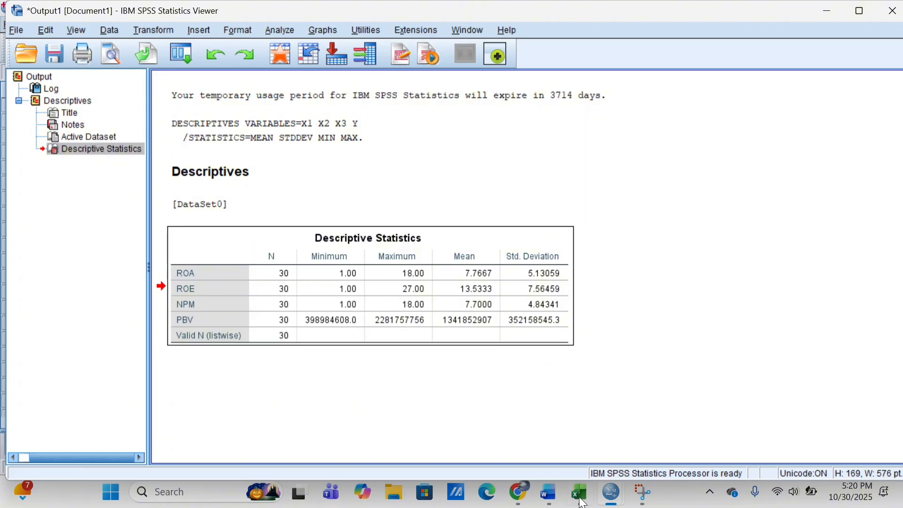
Switch to the spss document in Word and paste the copied table below the "Uji Deskriptif" heading.
click(544, 501)
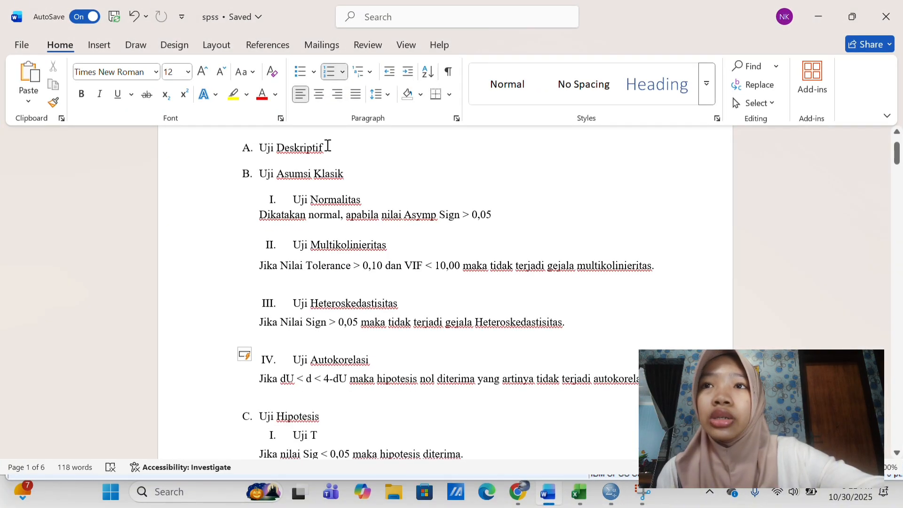
click(328, 147)
key(Return)
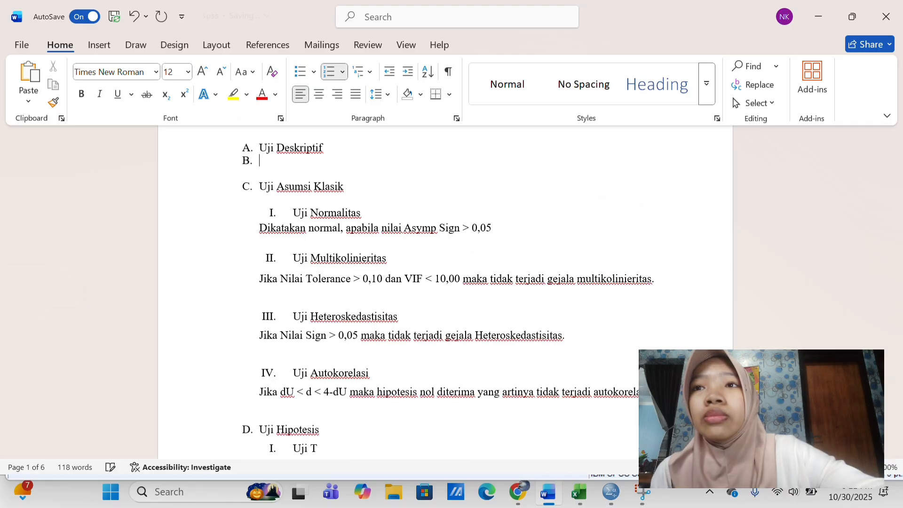
key(BackSpace)
key(ctrl+v)
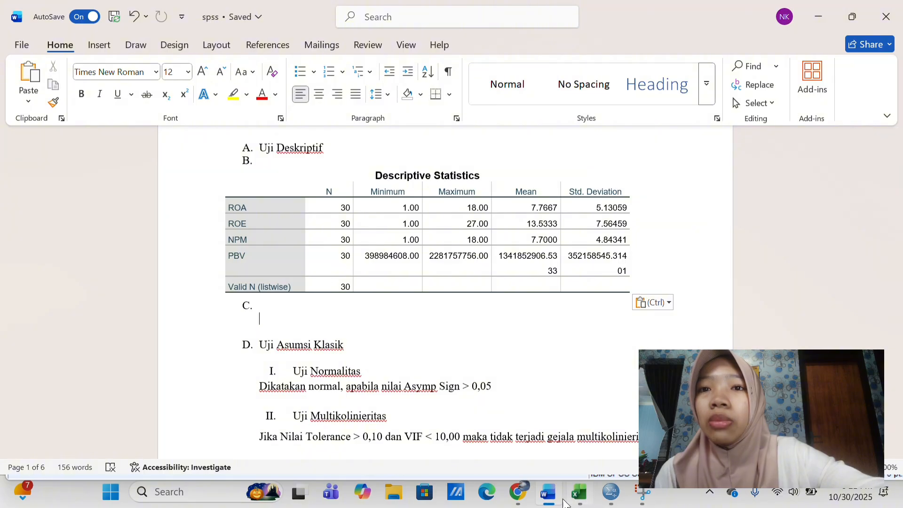
Return to the SPSS Data Editor and set up a Linear Regression with ROA, ROE and NPM as independents and PBV as dependent.
mouse_move(610, 491)
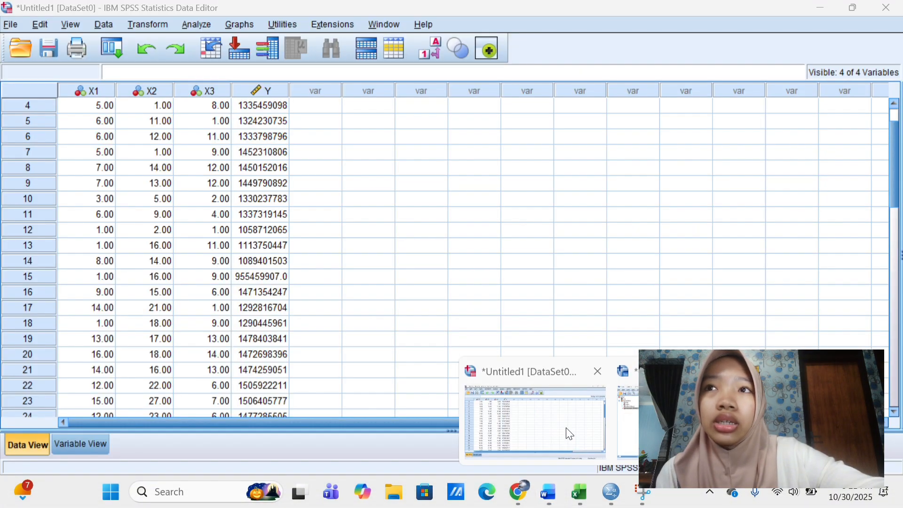
click(566, 428)
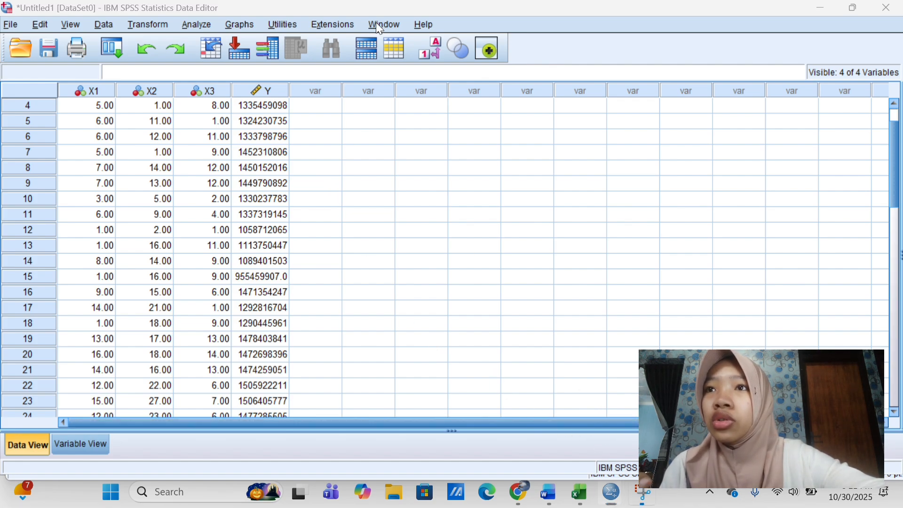
click(195, 26)
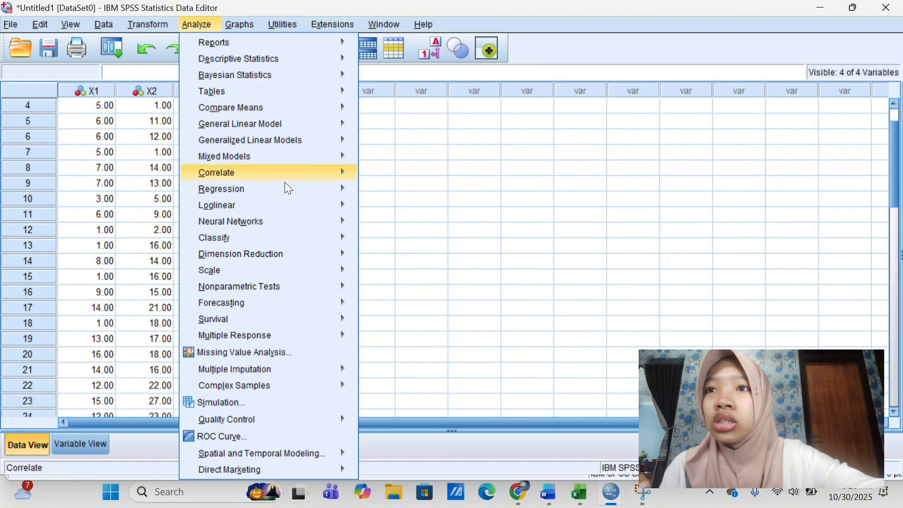
mouse_move(284, 190)
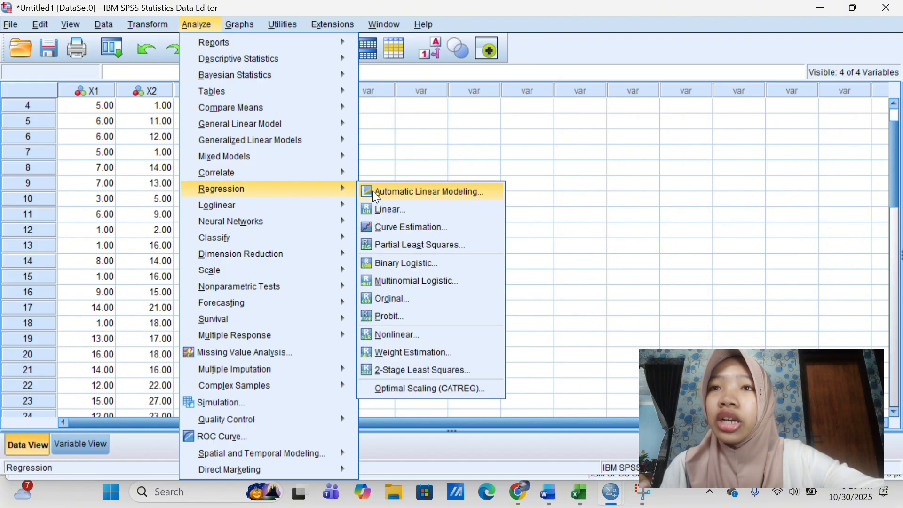
click(393, 215)
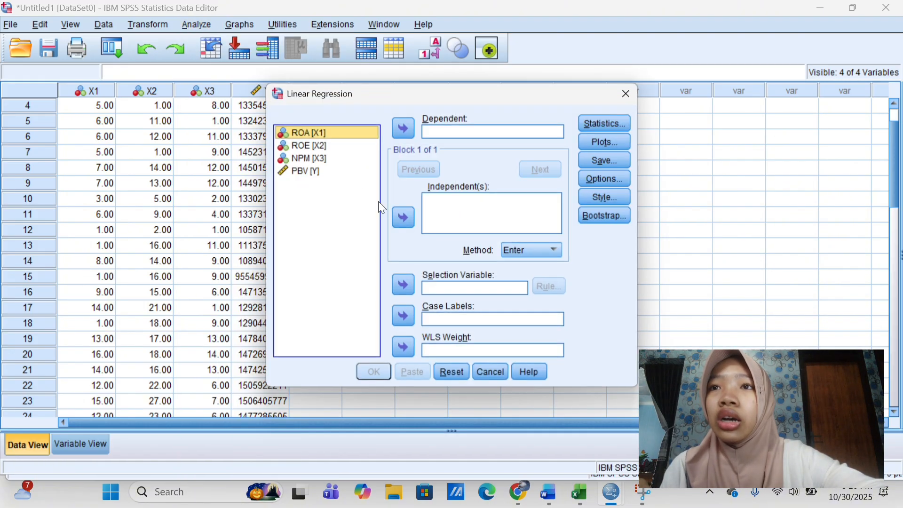
click(406, 224)
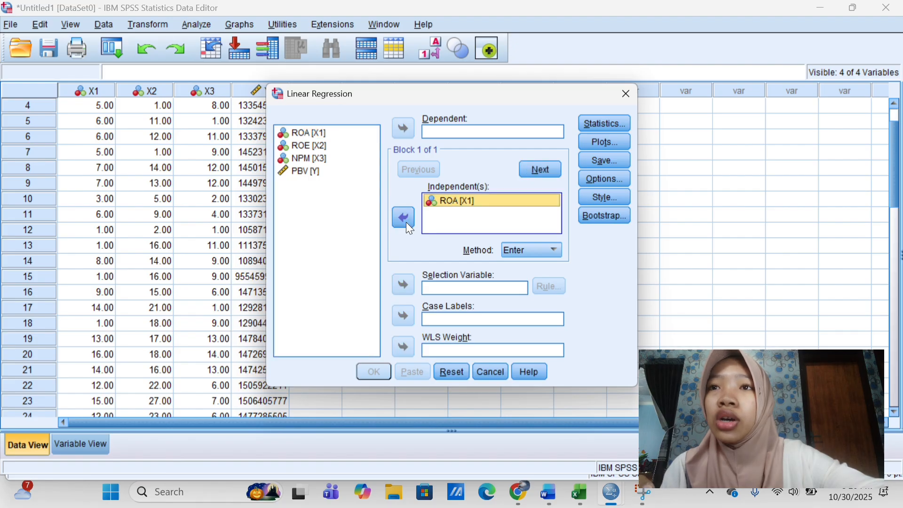
click(328, 146)
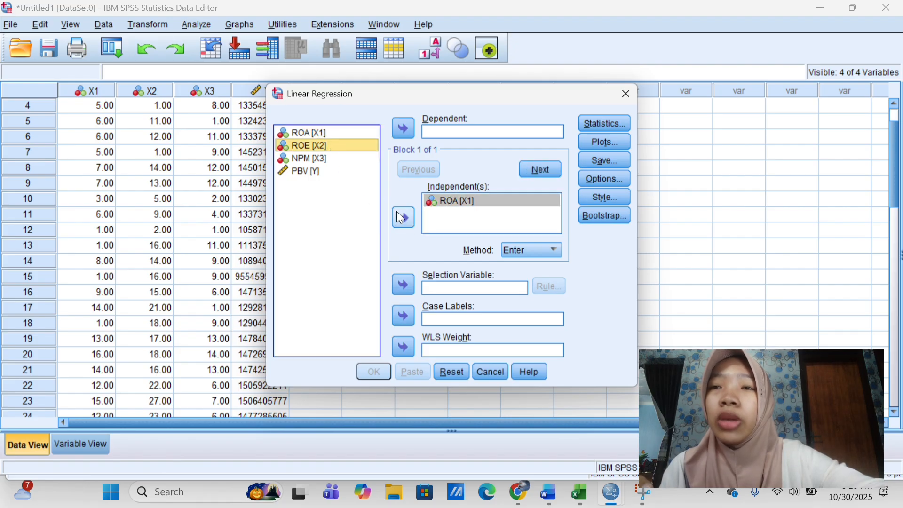
click(401, 217)
click(328, 156)
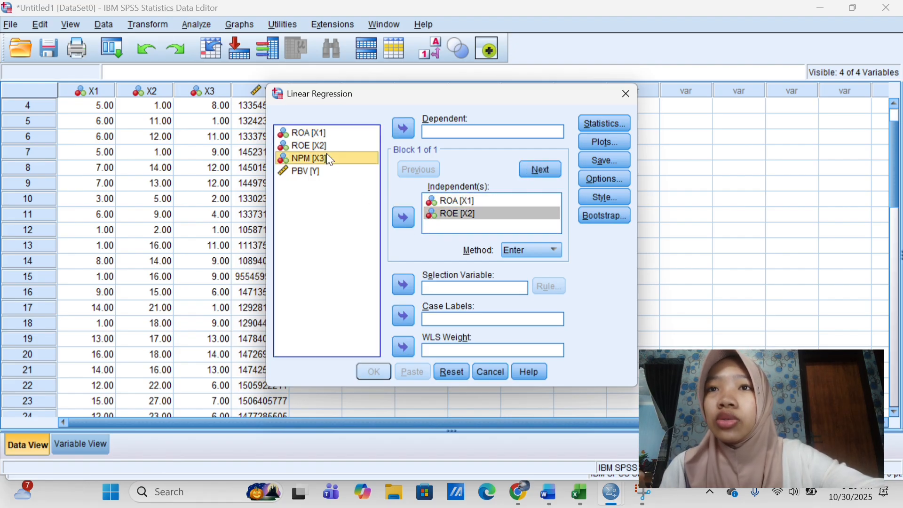
click(399, 215)
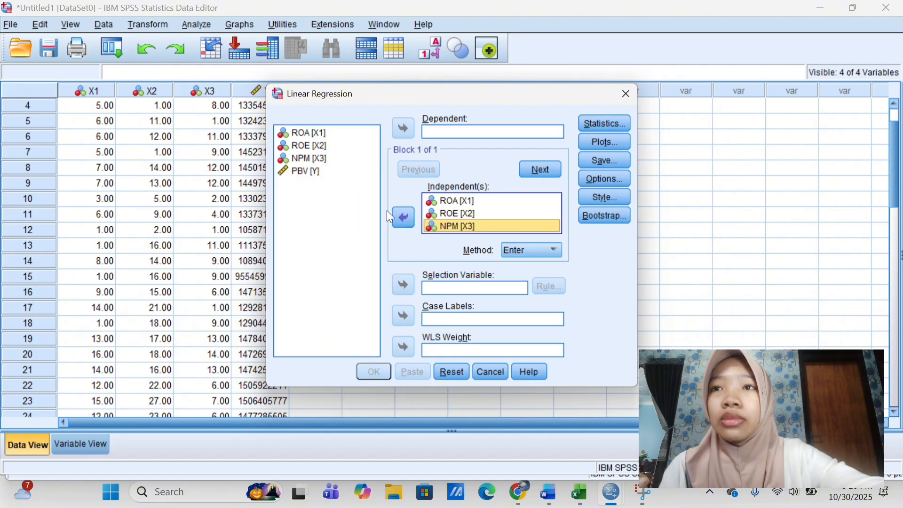
click(314, 171)
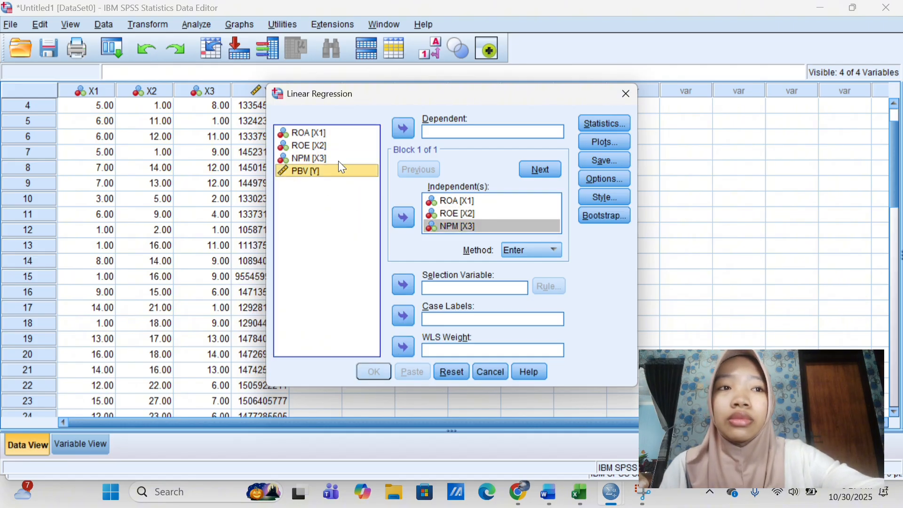
click(402, 126)
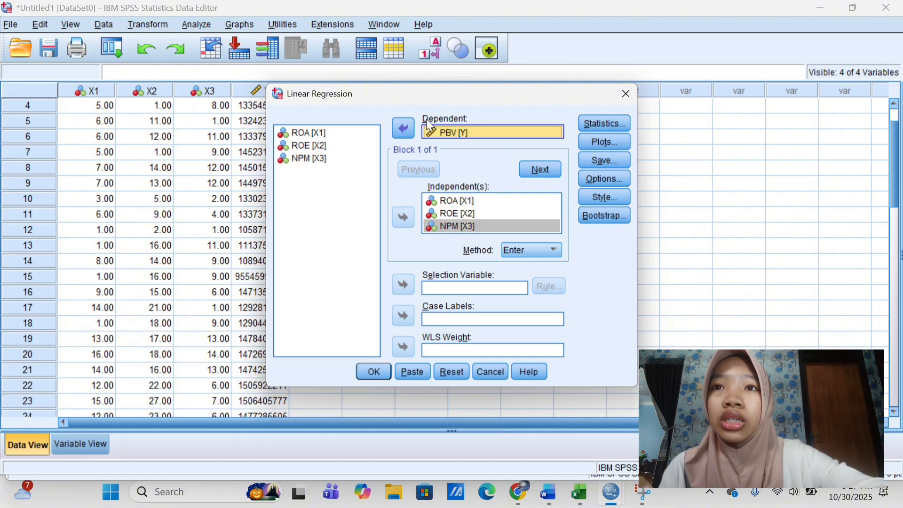
Add Collinearity diagnostics and Durbin-Watson to the regression statistics.
click(609, 121)
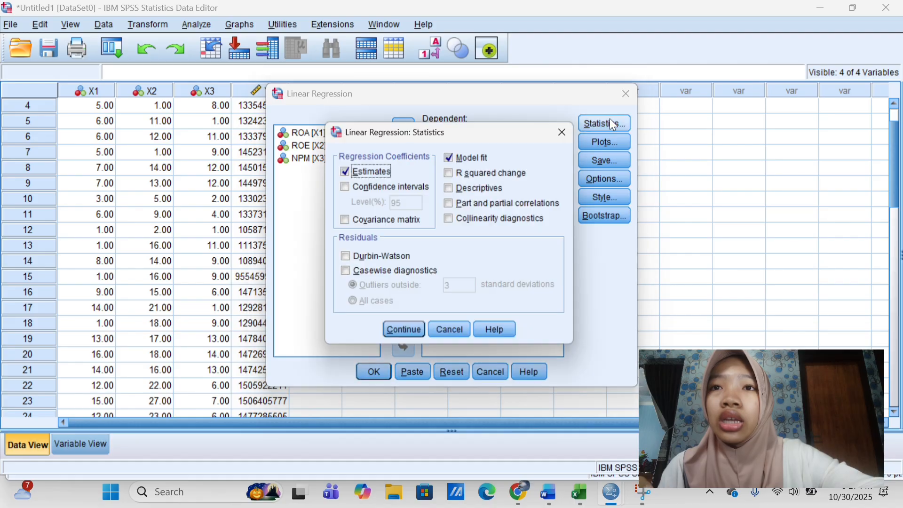
click(455, 220)
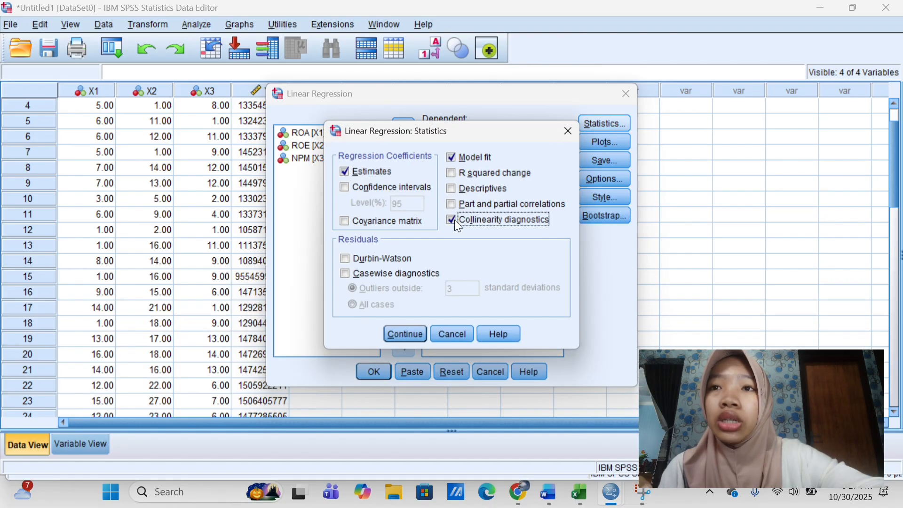
click(345, 257)
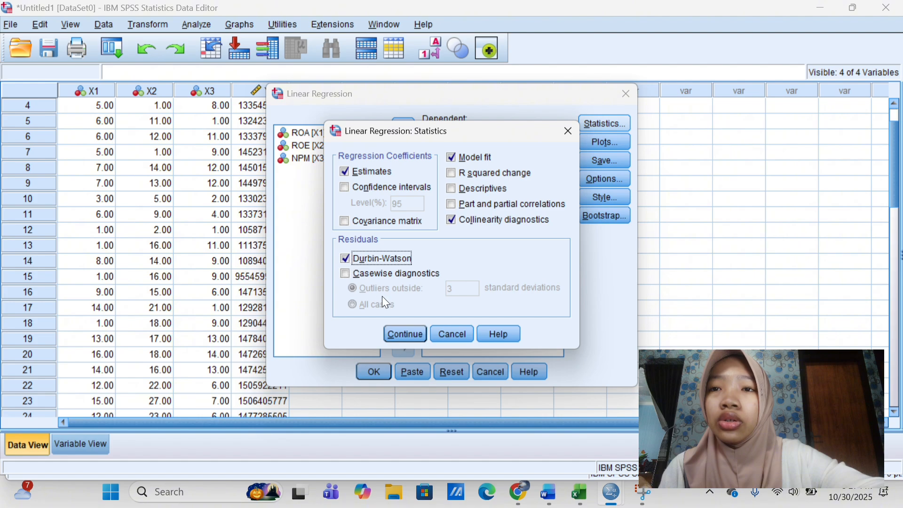
click(408, 330)
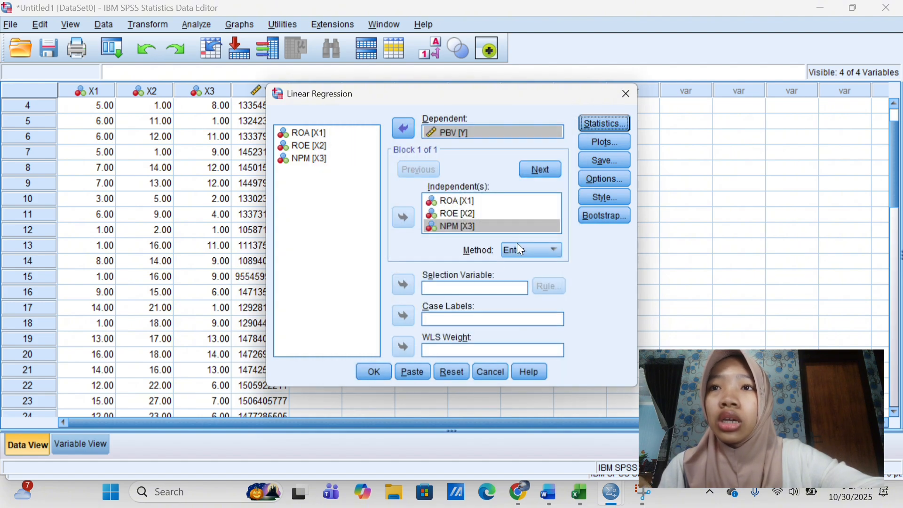
Configure the regression plots with *SRESID as Y and *ZPRED as X, including the histogram and normal probability plot.
click(591, 140)
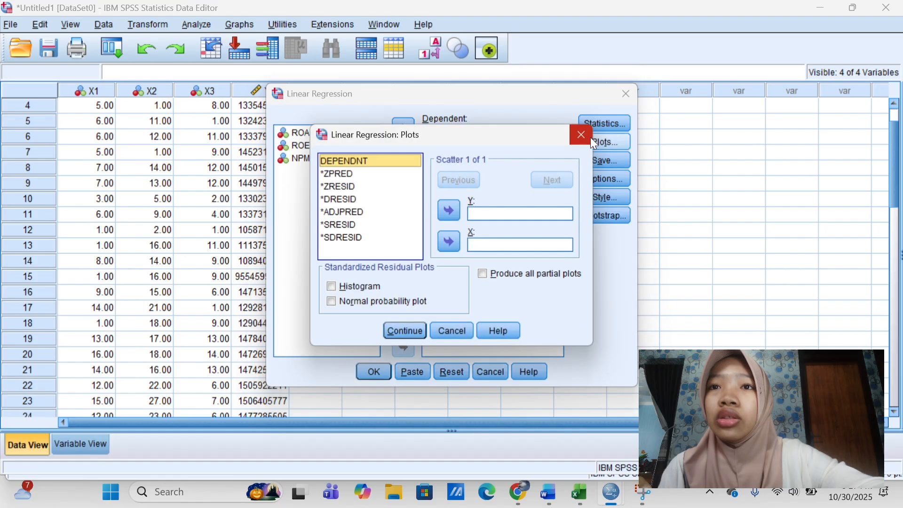
click(350, 175)
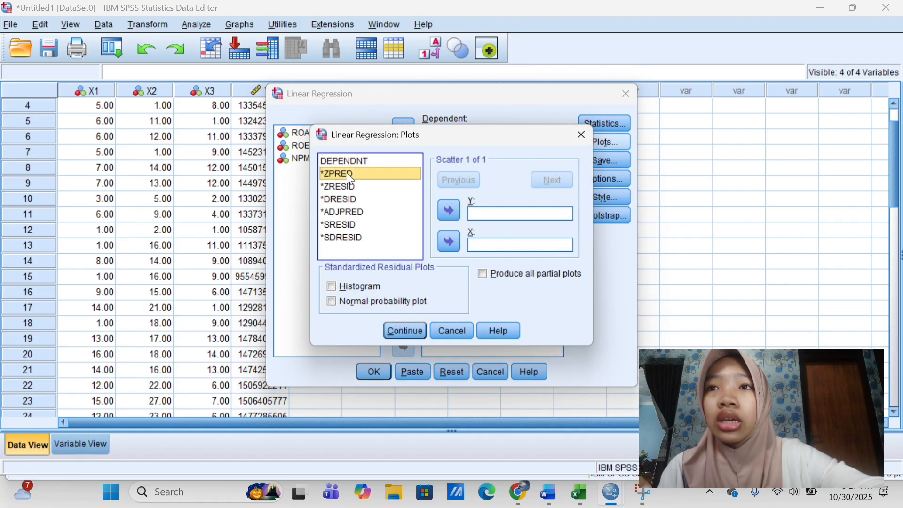
click(449, 242)
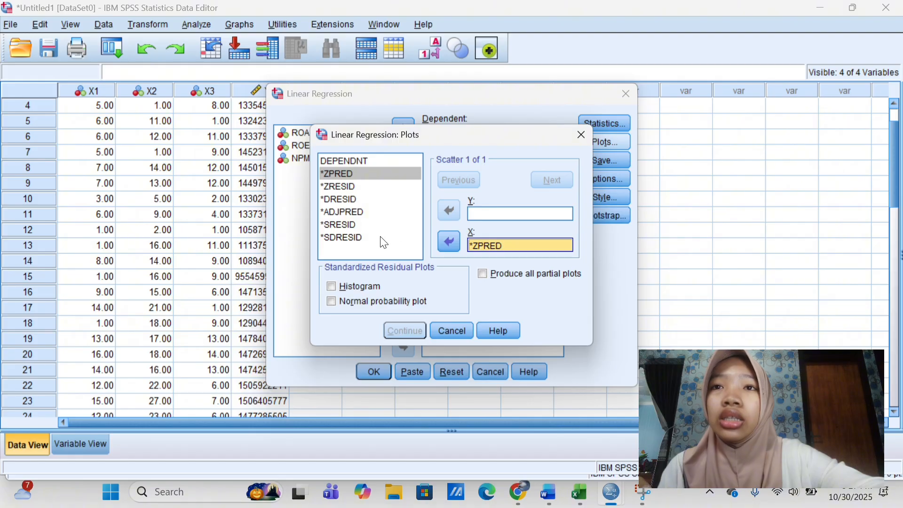
click(357, 225)
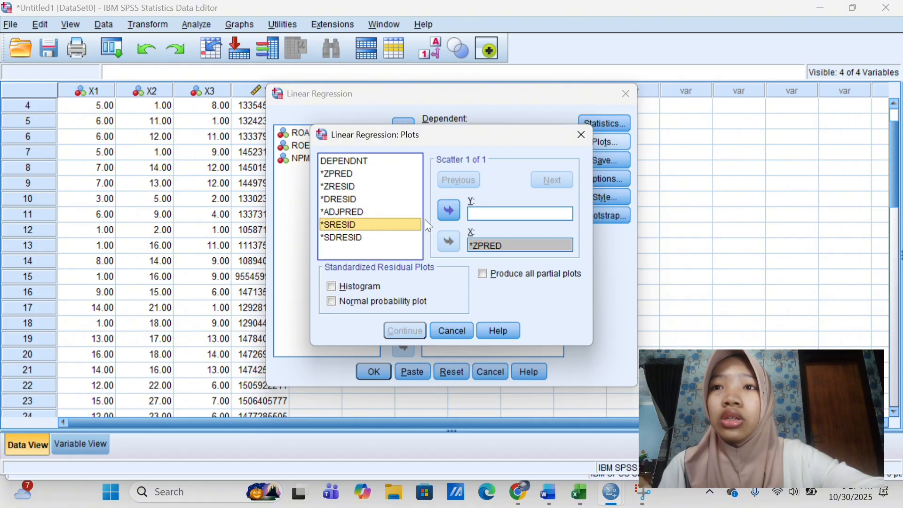
click(448, 210)
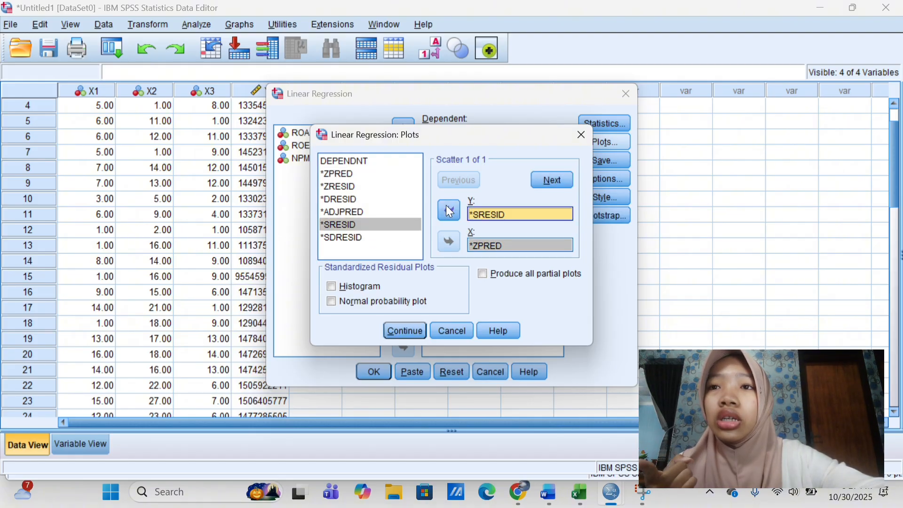
click(332, 286)
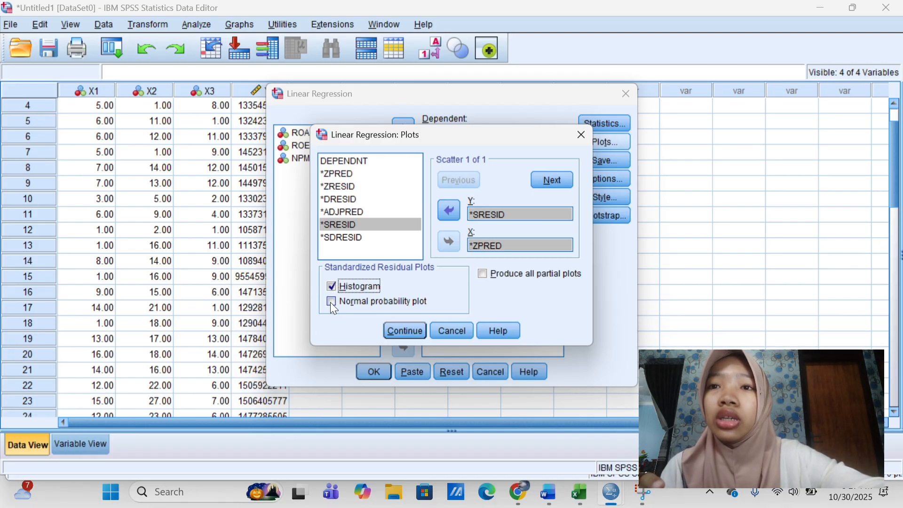
click(332, 301)
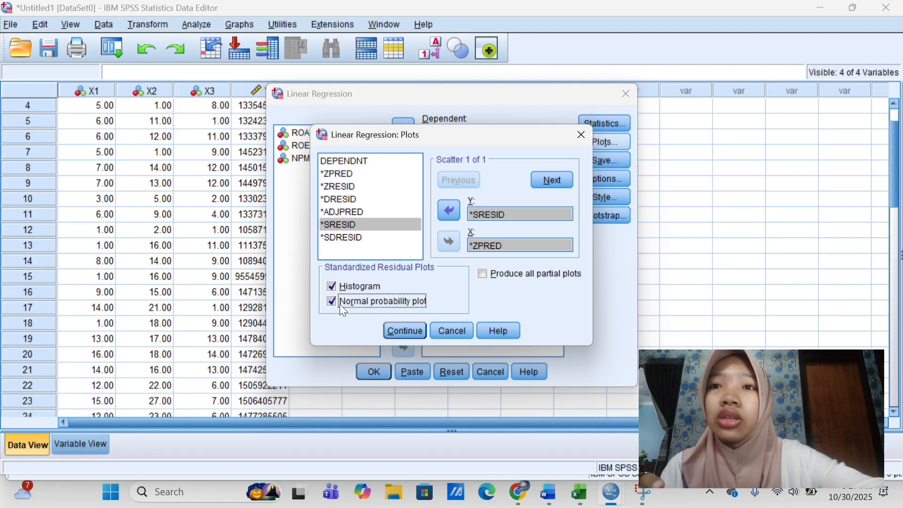
click(396, 324)
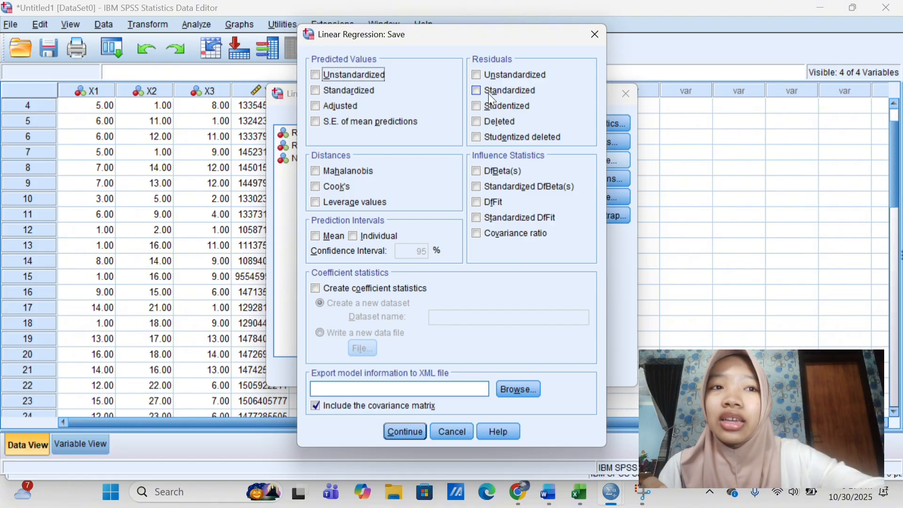
Enable saving of unstandardized residuals and run the linear regression.
click(476, 75)
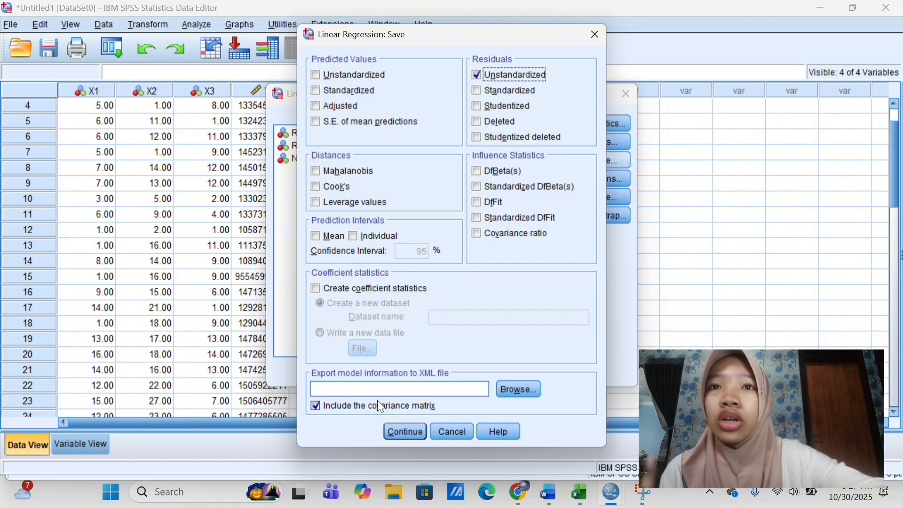
click(404, 431)
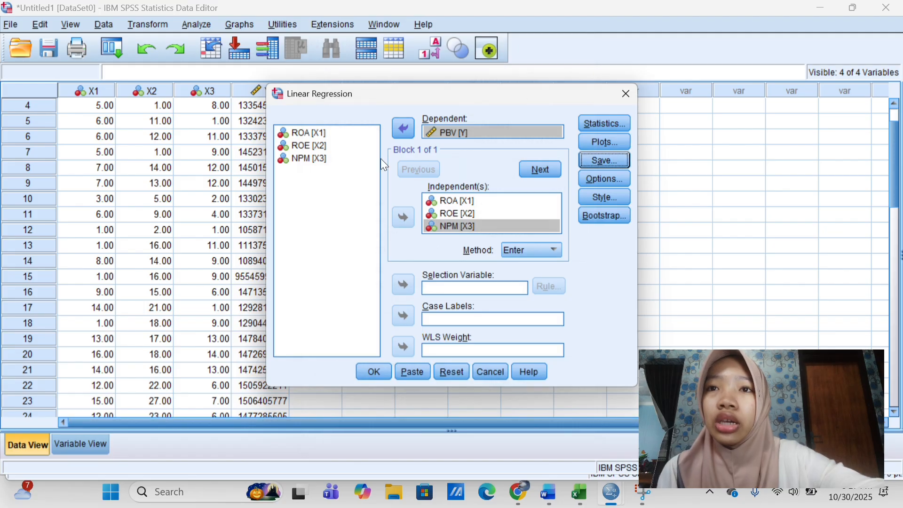
click(375, 27)
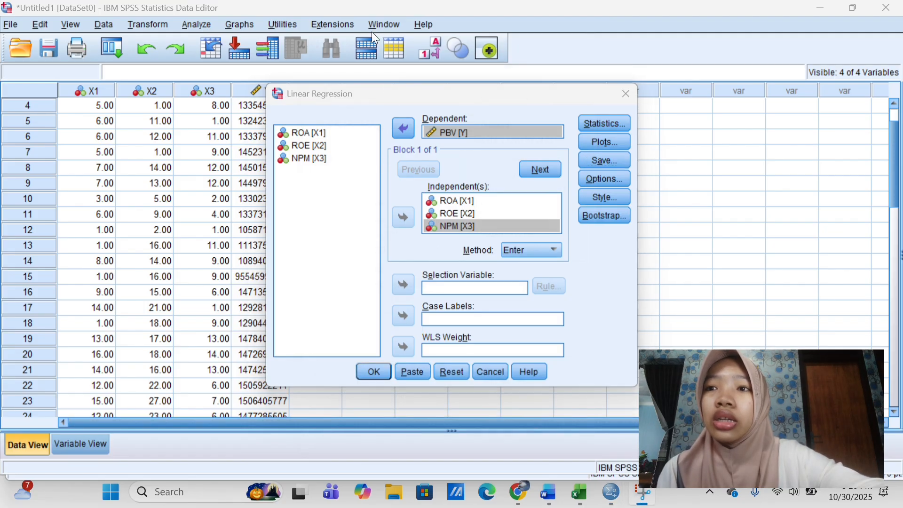
click(371, 367)
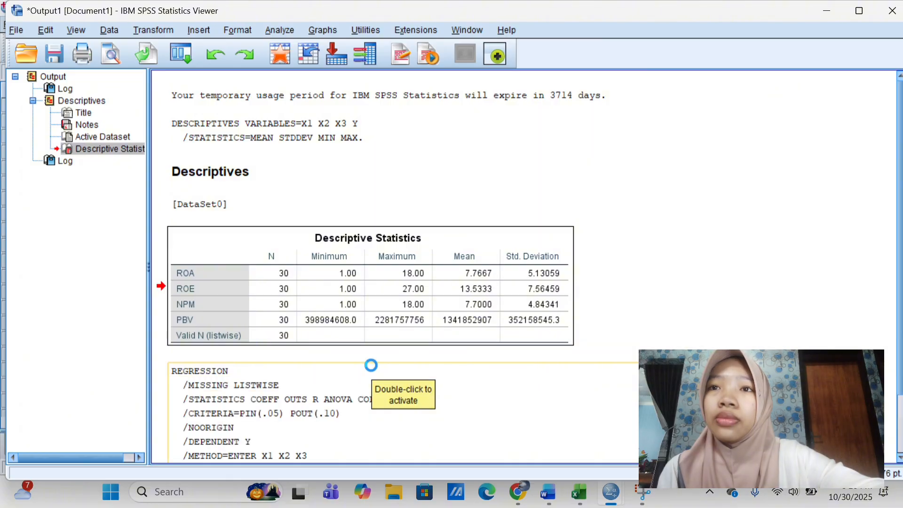
scroll(375, 371, down, 3)
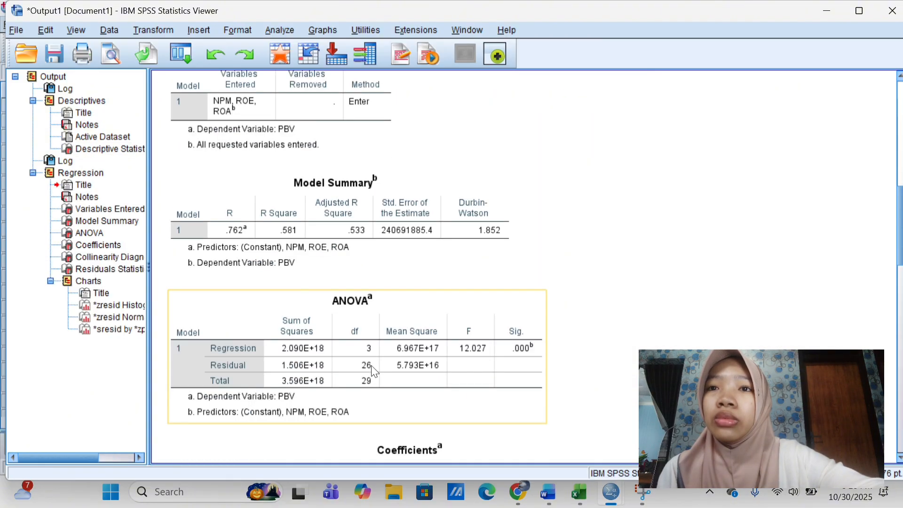
scroll(375, 372, down, 15)
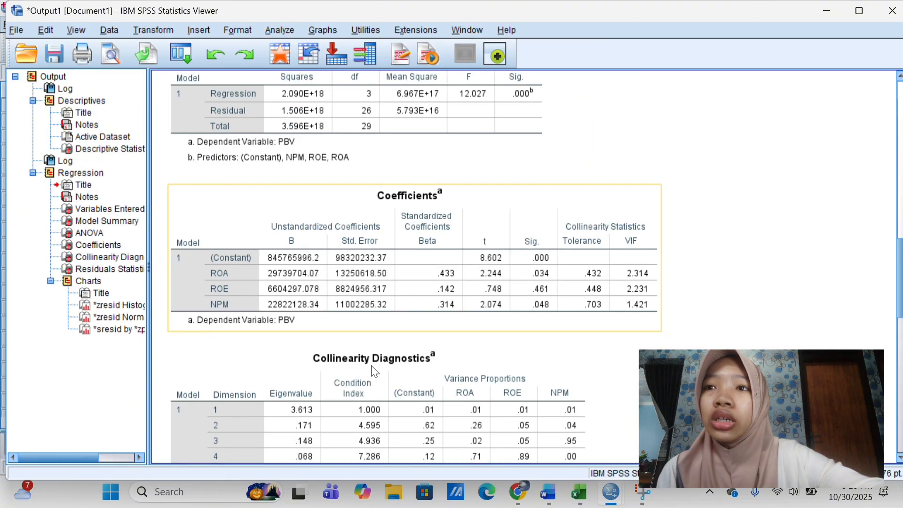
Review the regression output, from the Residuals Statistics table back up to the Model Summary with Durbin-Watson.
scroll(374, 371, down, 20)
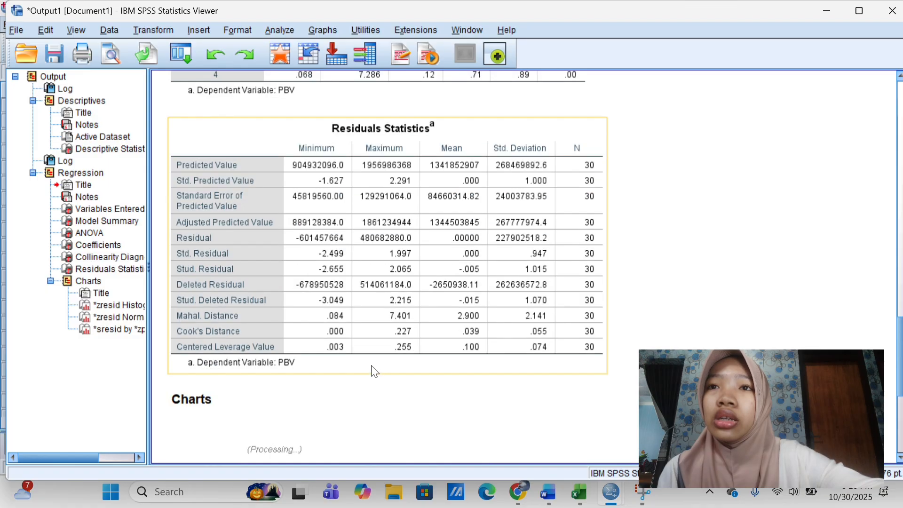
scroll(375, 372, up, 12)
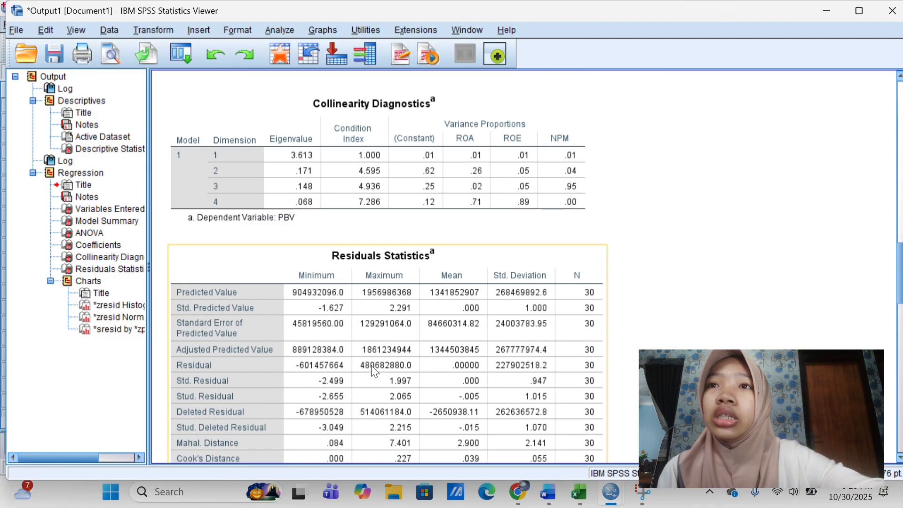
scroll(374, 371, up, 2)
scroll(374, 371, up, 4)
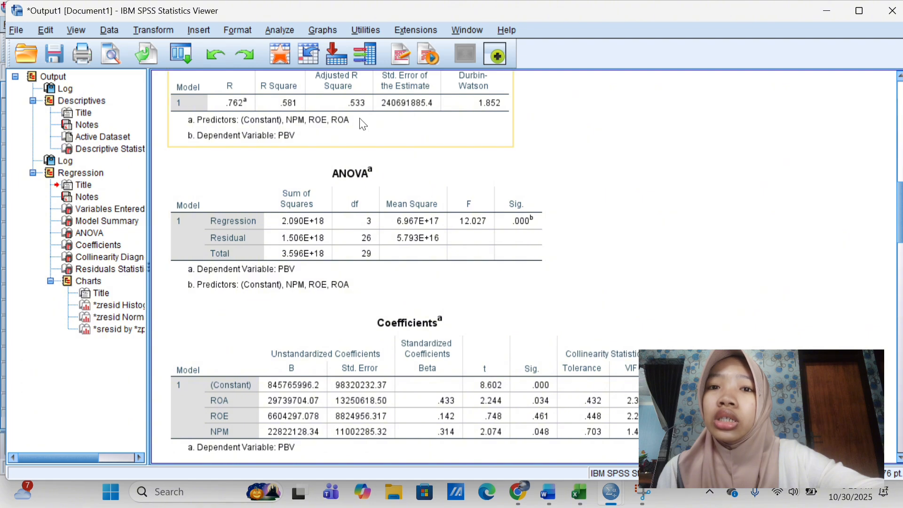
scroll(381, 33, up, 2)
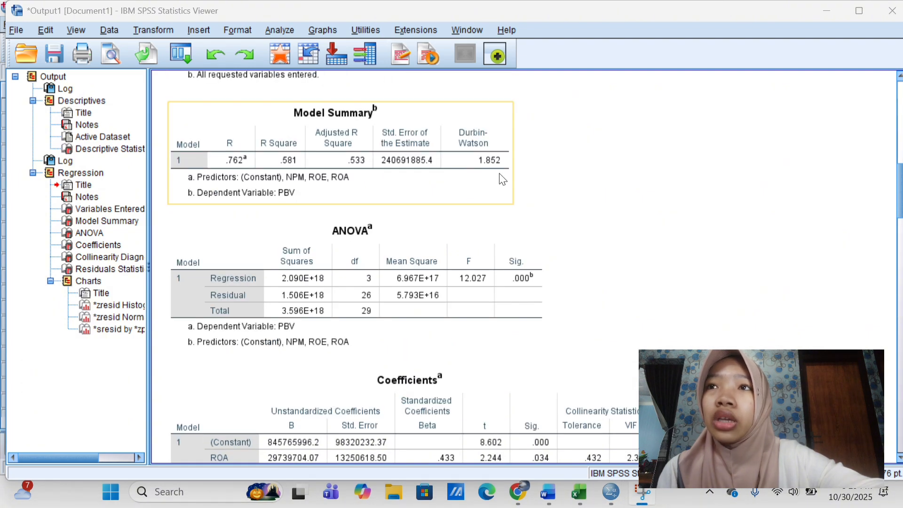
Return to the SPSS Data Editor and open the legacy One-Sample Kolmogorov-Smirnov nonparametric test.
mouse_move(610, 499)
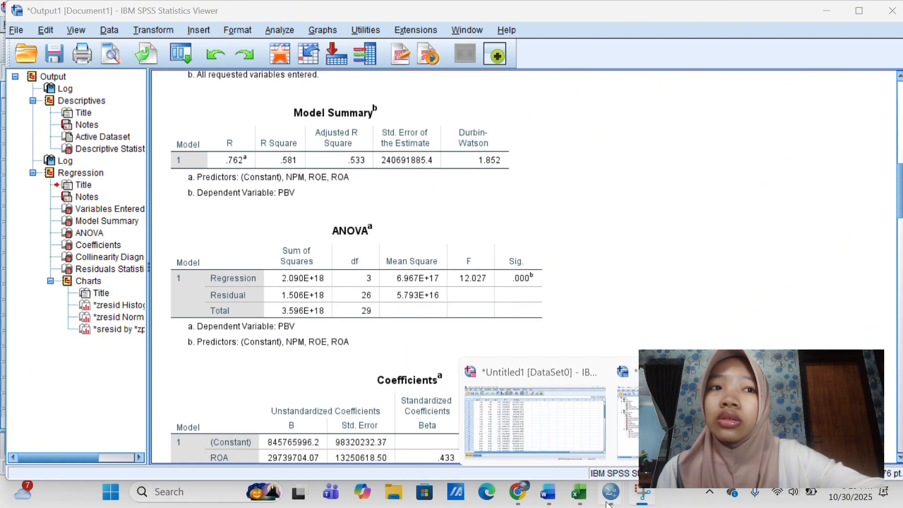
click(552, 436)
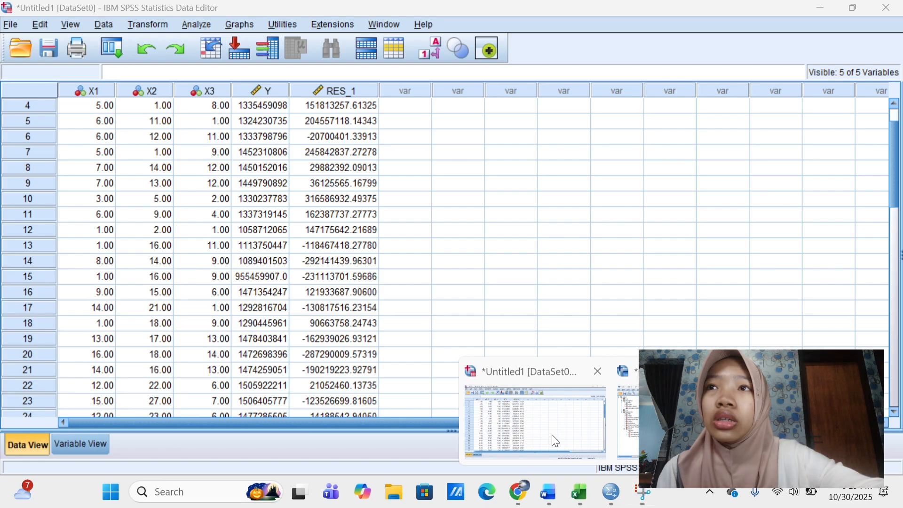
click(405, 214)
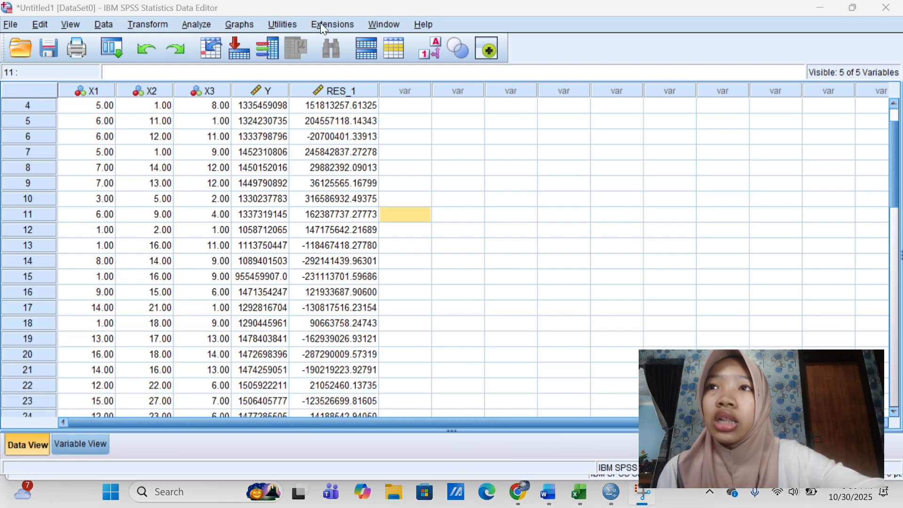
click(200, 26)
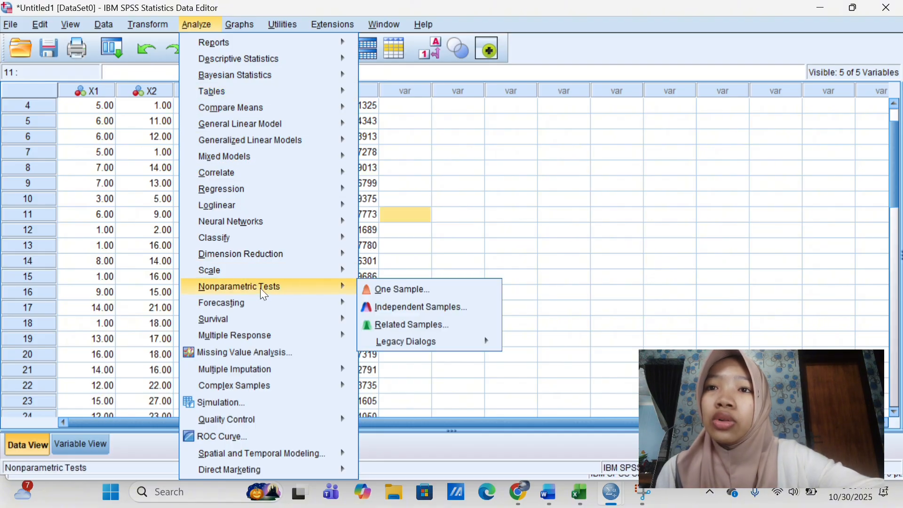
mouse_move(305, 301)
mouse_move(340, 284)
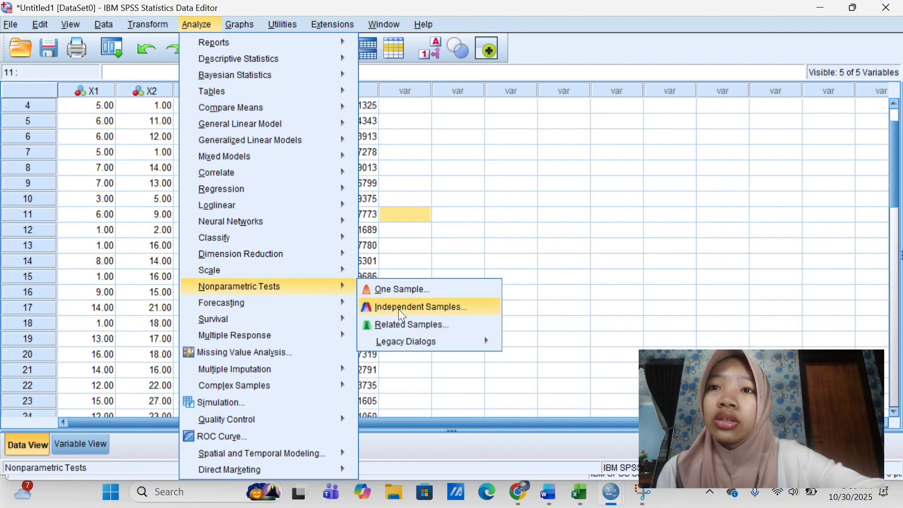
mouse_move(417, 345)
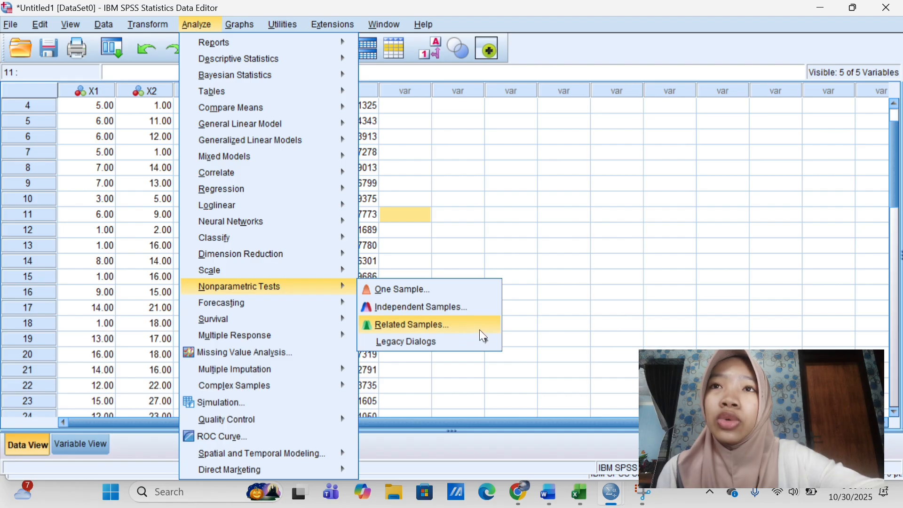
click(536, 268)
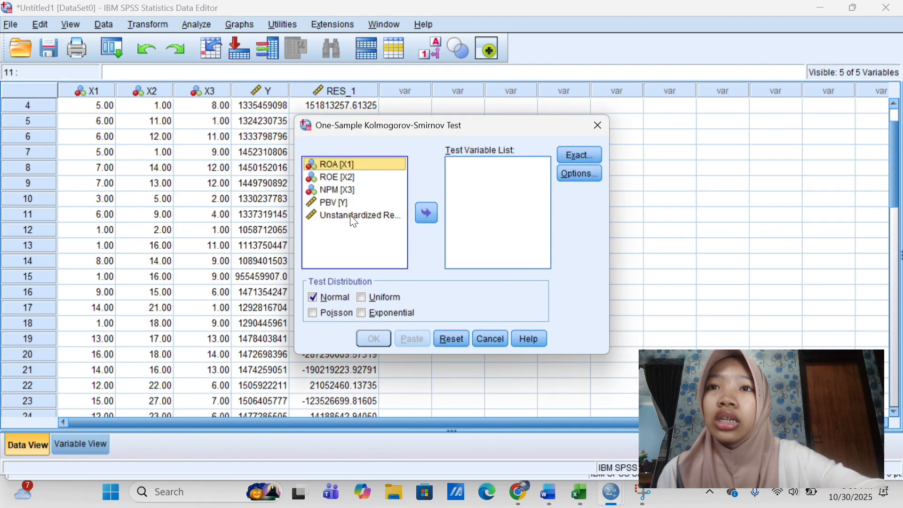
Run the One-Sample Kolmogorov-Smirnov test on the Unstandardized Residual variable with the Normal test distribution.
click(375, 215)
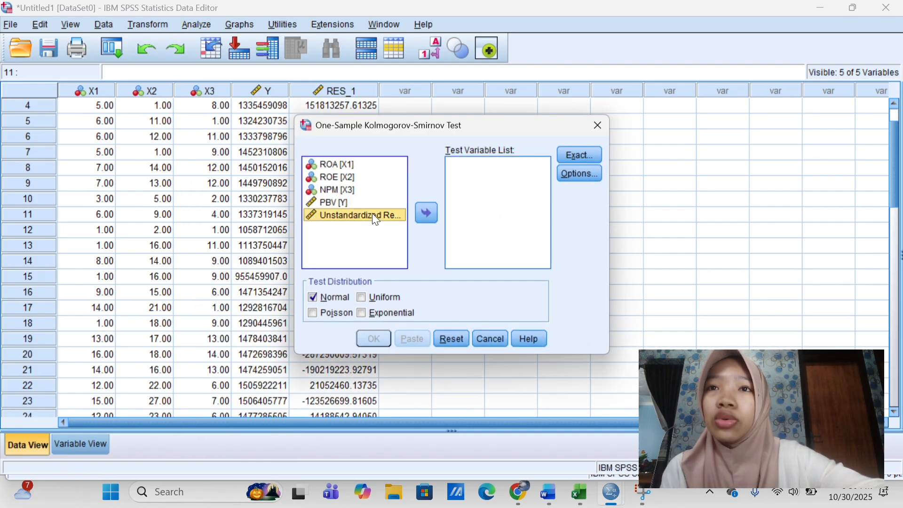
click(431, 214)
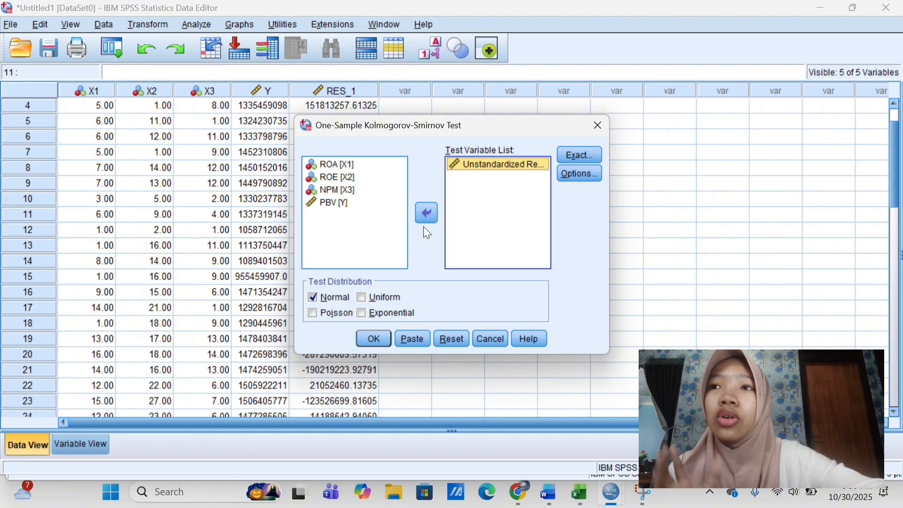
click(375, 337)
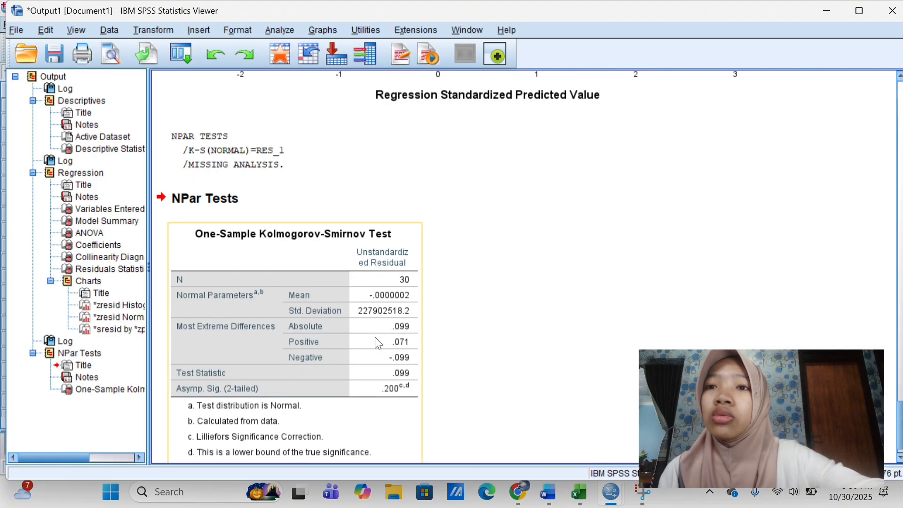
Copy the One-Sample Kolmogorov-Smirnov Test table and paste it under the Uji Normalitas heading in the Word document.
scroll(375, 338, down, 1)
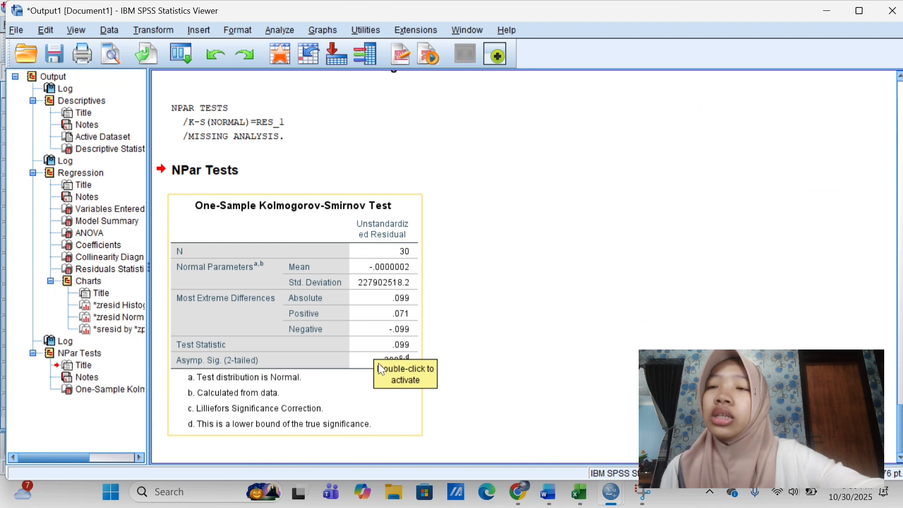
right_click(320, 226)
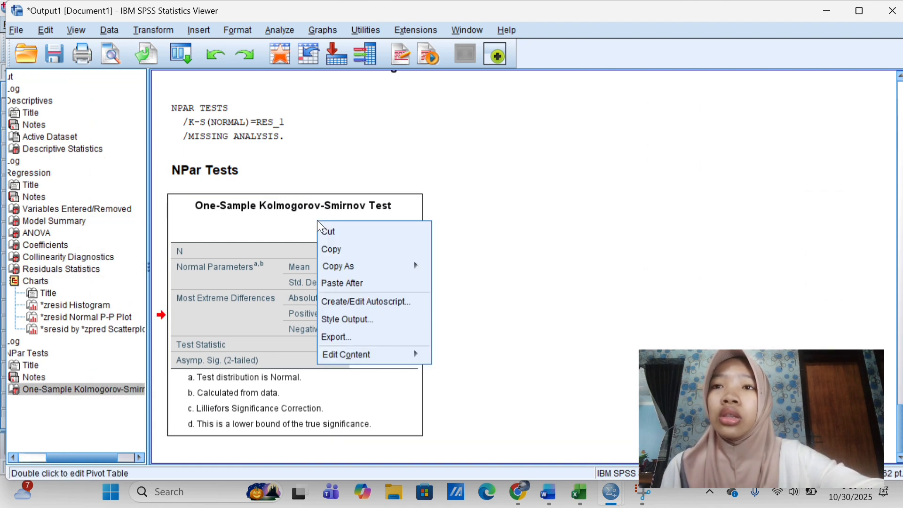
click(332, 249)
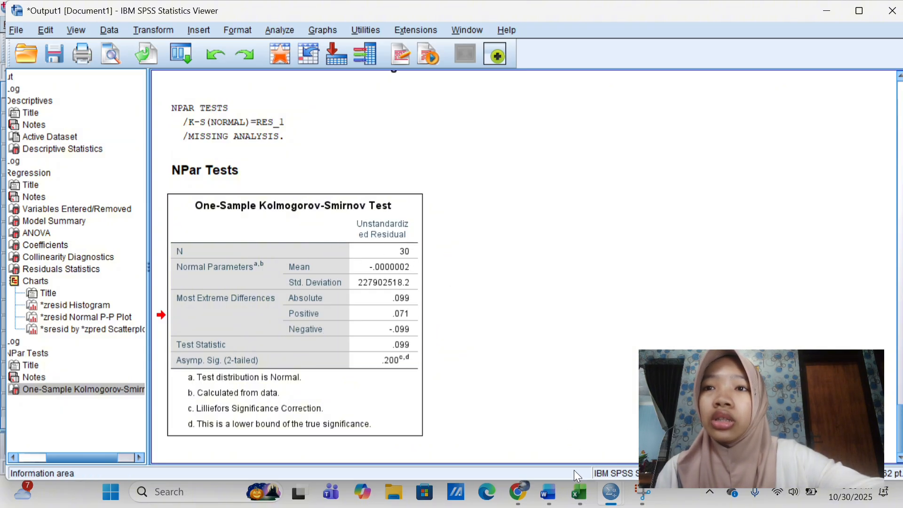
click(548, 500)
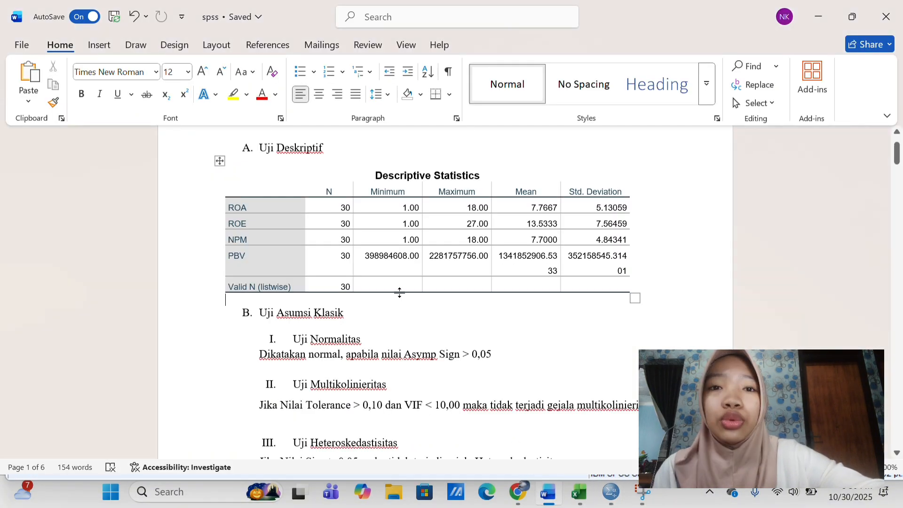
click(369, 342)
key(Return)
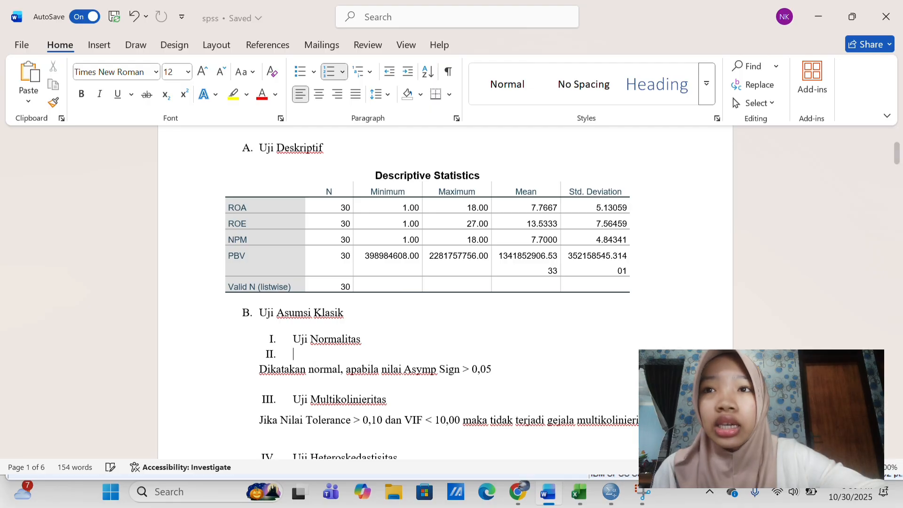
key(BackSpace)
key(ctrl+v)
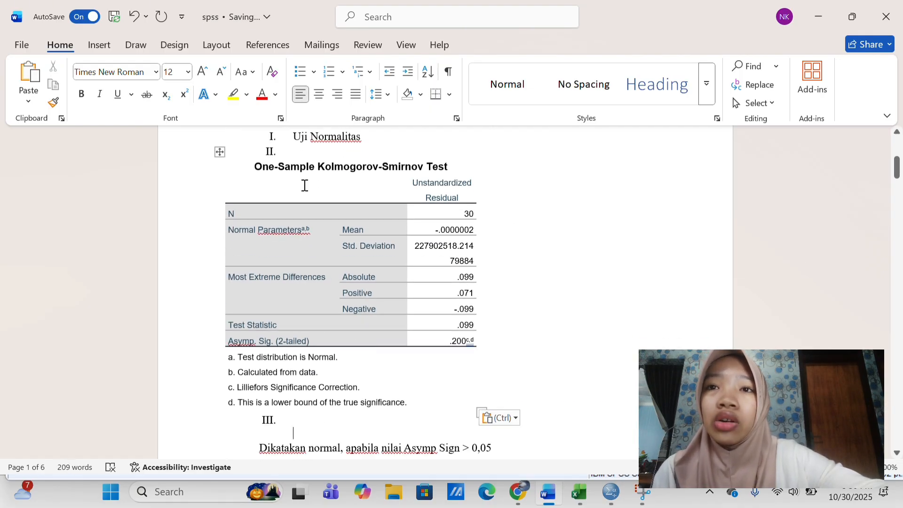
Remove the stray empty numbered lines above and below the pasted Kolmogorov-Smirnov table.
click(290, 154)
key(BackSpace)
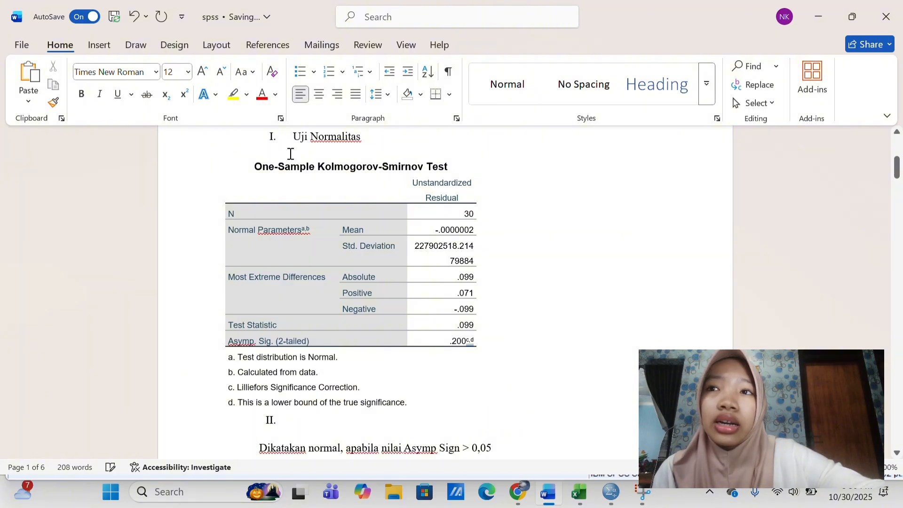
key(BackSpace)
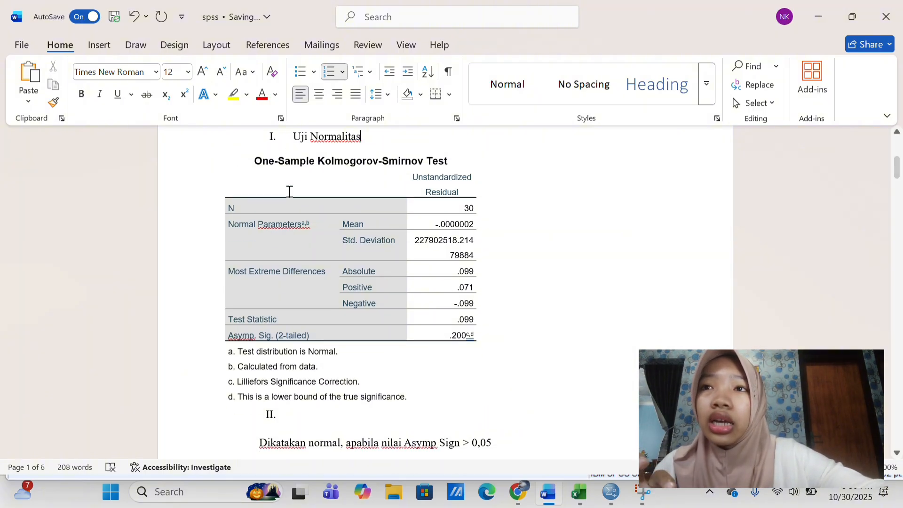
scroll(305, 337, down, 3)
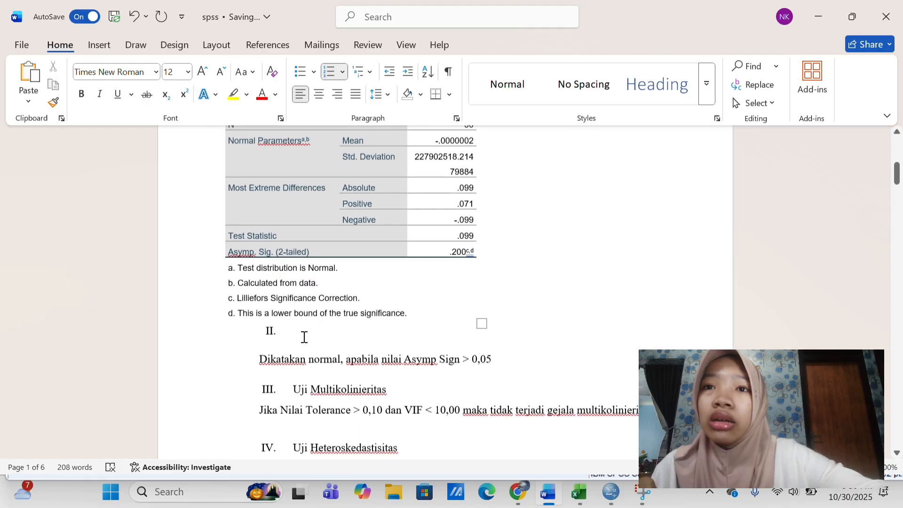
click(282, 293)
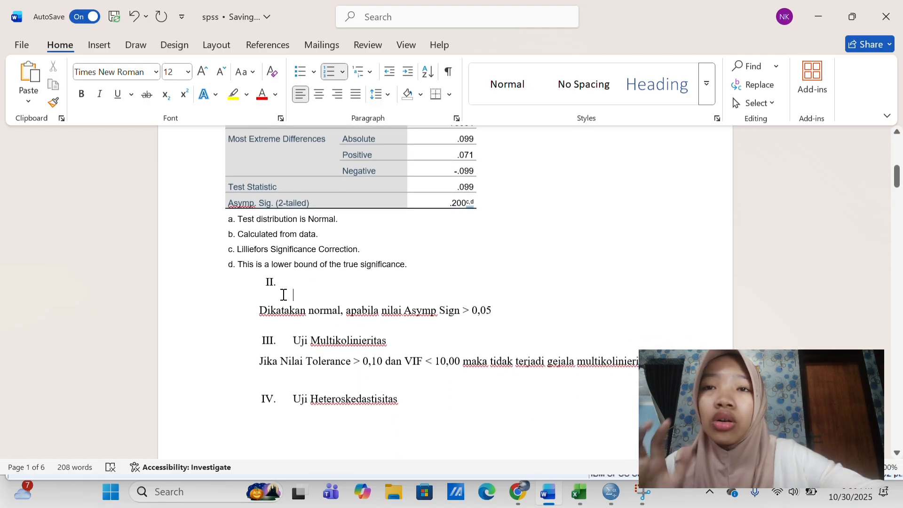
key(BackSpace)
key(BackSpace)
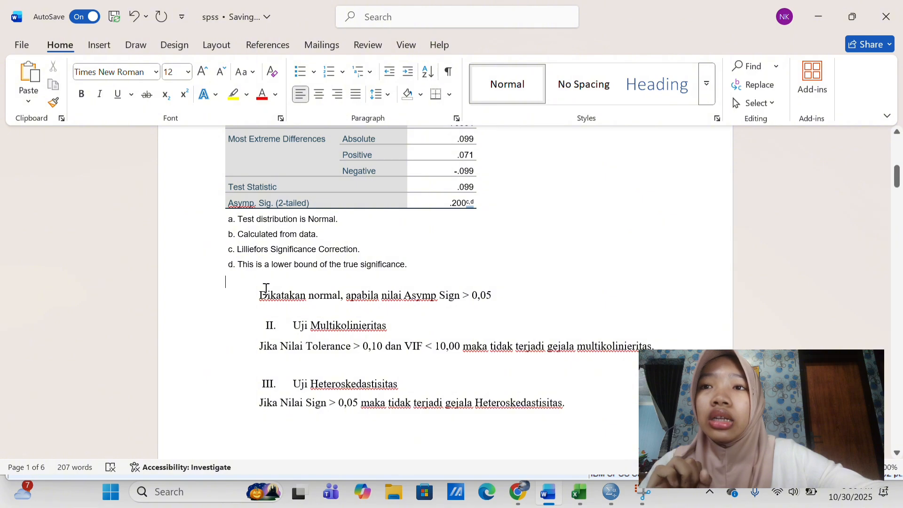
Check the table's Asymp. Sig. value against the normality criterion sentence below it.
drag(260, 296, 500, 299)
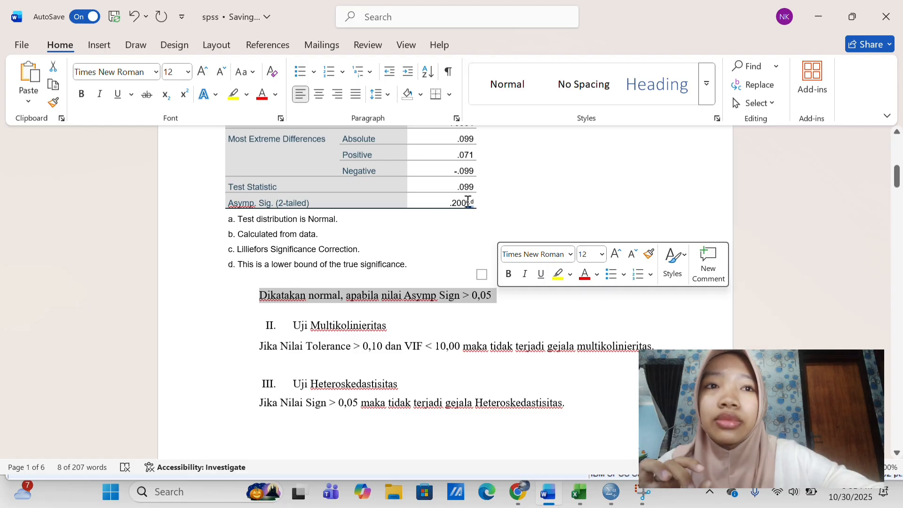
click(531, 319)
click(467, 245)
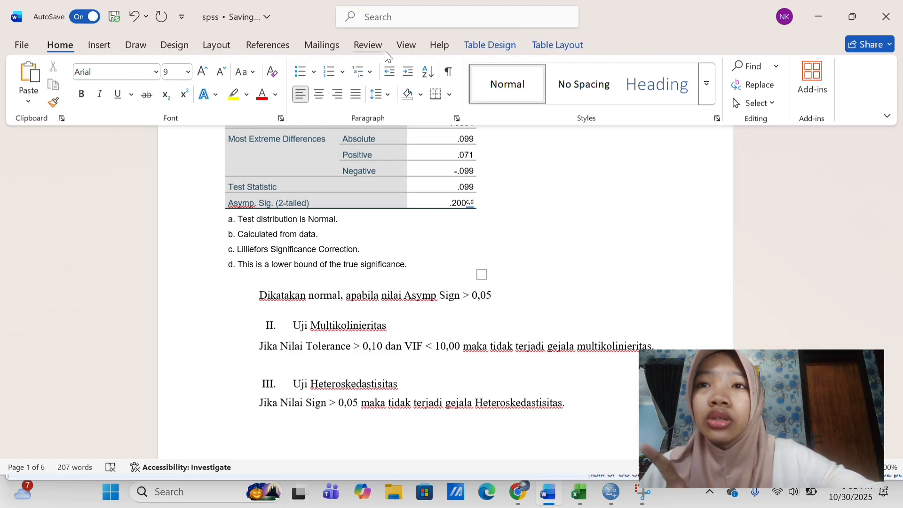
Copy the Coefficients table from the SPSS output and paste it under the Uji Multikolinieritas heading in Word.
key(alt+Tab)
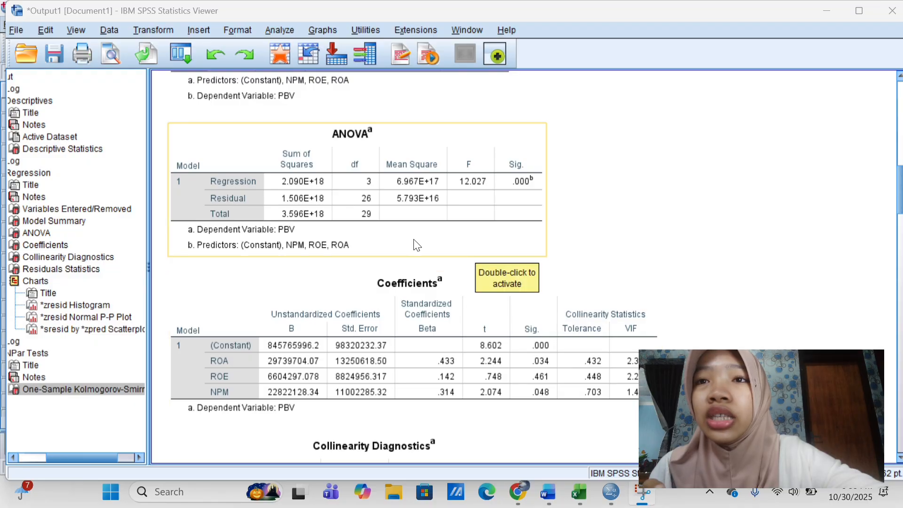
right_click(443, 354)
click(456, 377)
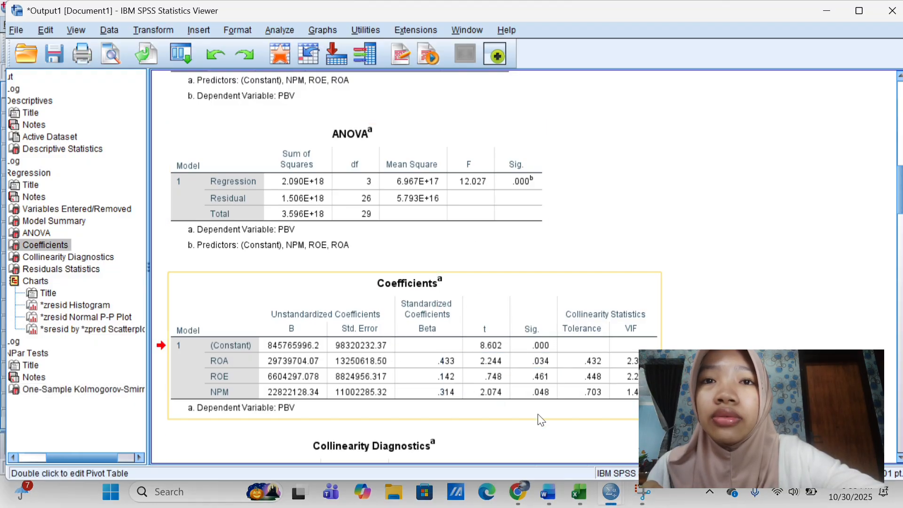
click(547, 499)
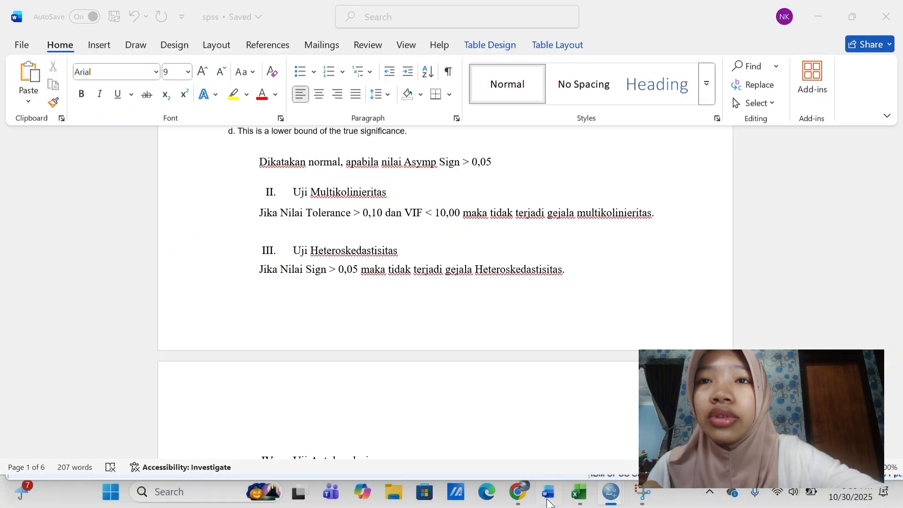
click(387, 192)
key(Return)
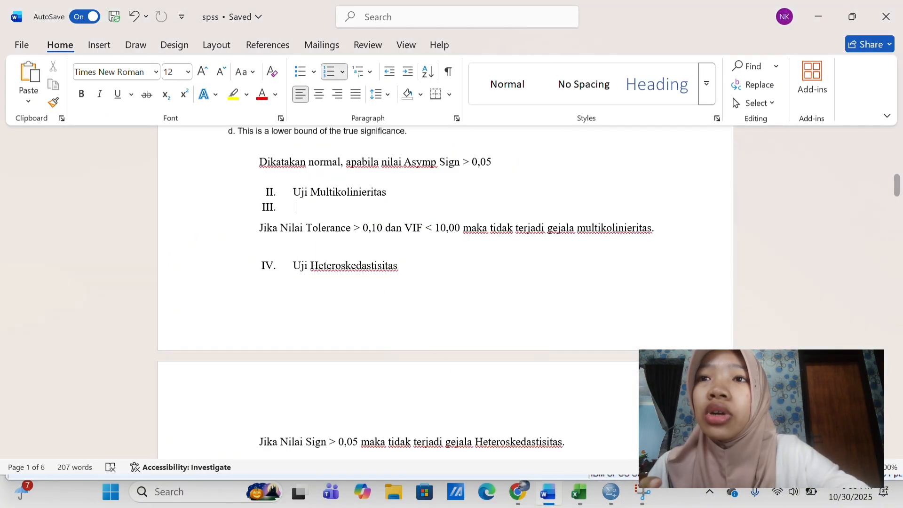
key(BackSpace)
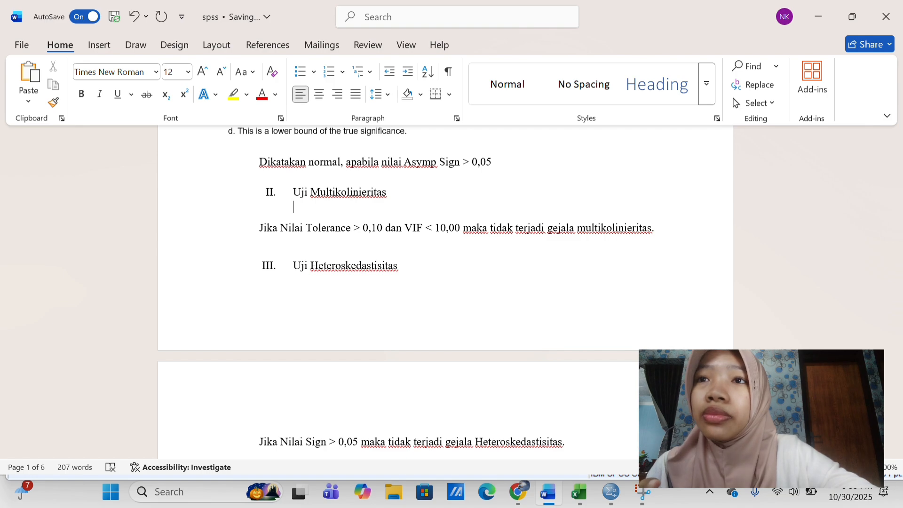
key(ctrl+v)
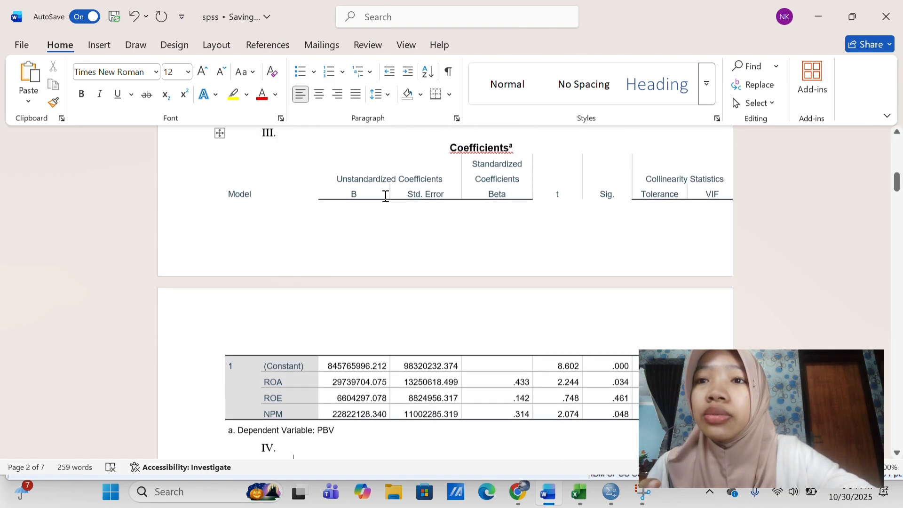
Shrink the pasted Coefficients table so its Tolerance and VIF columns fit within the page width.
scroll(386, 196, up, 1)
scroll(385, 196, down, 5)
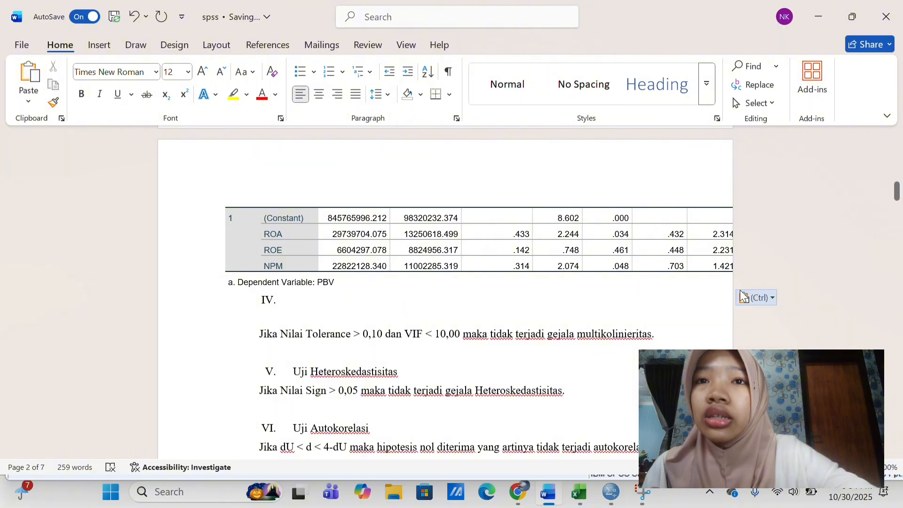
key(Return)
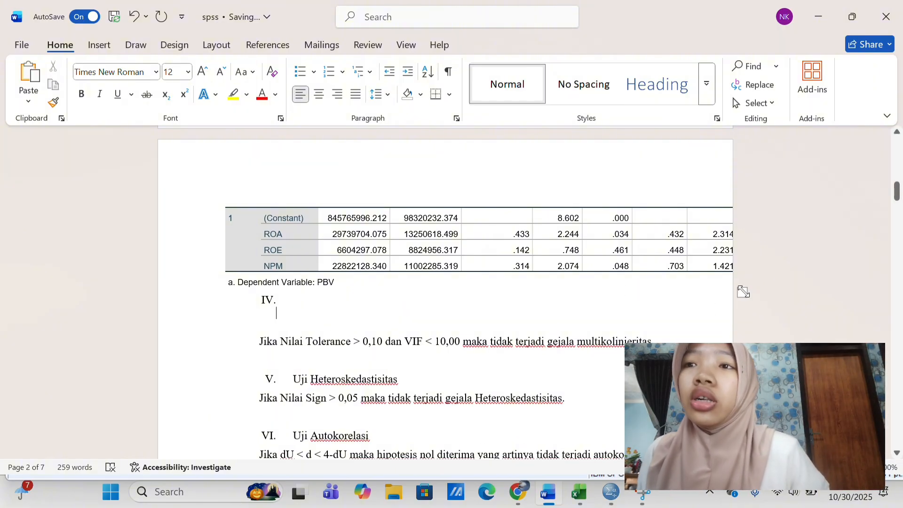
drag(739, 287, 698, 269)
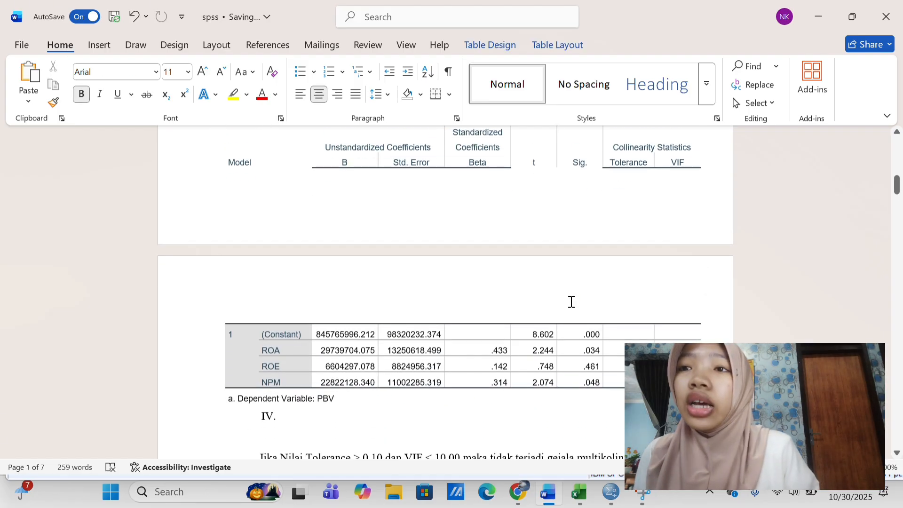
Remove the stray empty numbered line between the Uji Multikolinieritas heading and the Coefficients table, keeping the heading text intact.
scroll(571, 301, up, 3)
click(302, 179)
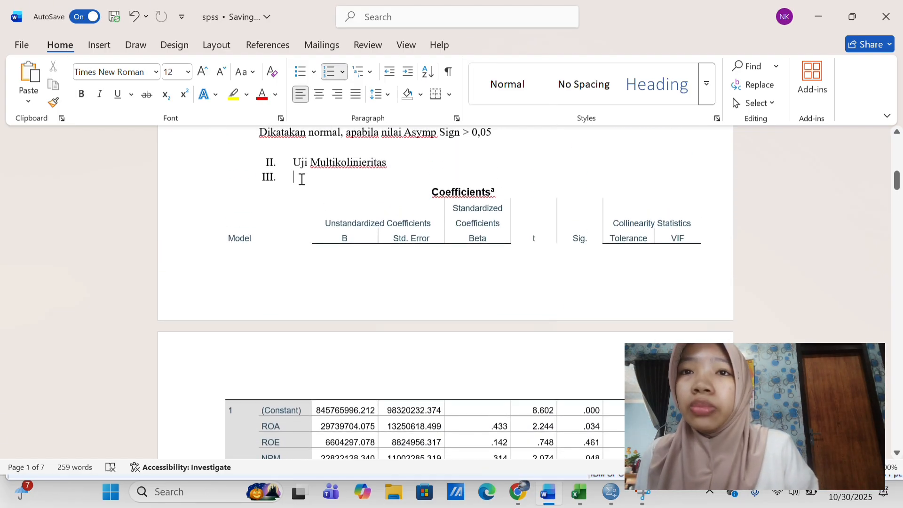
key(BackSpace)
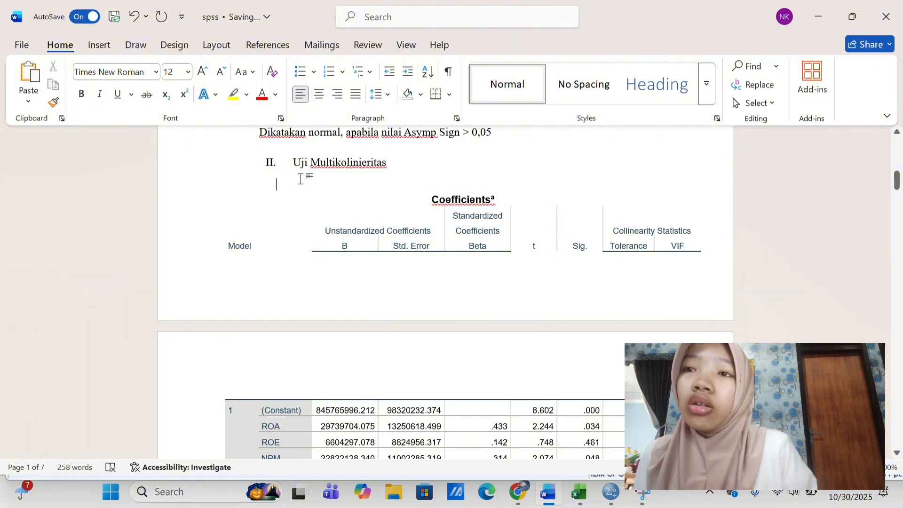
key(BackSpace)
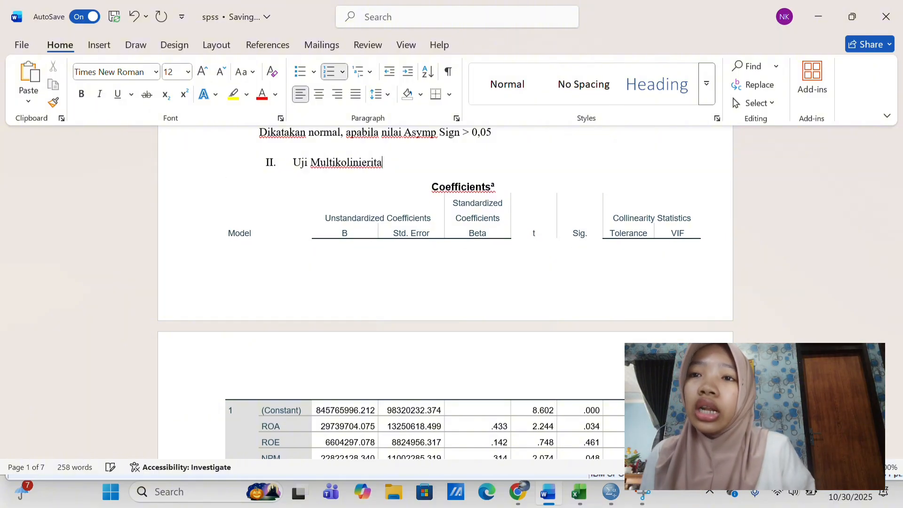
key(BackSpace)
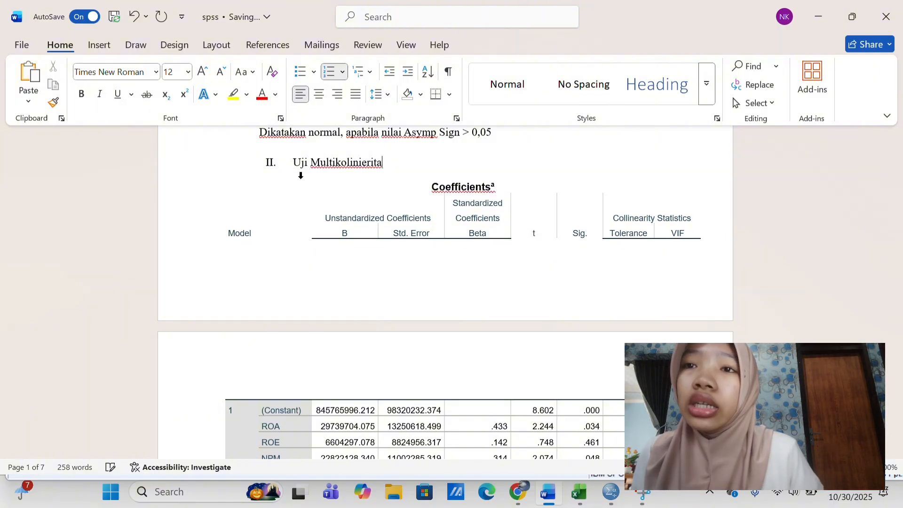
text(s)
Remove the stray numbered item and extra blank line between the Coefficients table and the Tolerance/VIF criterion sentence.
scroll(329, 324, down, 3)
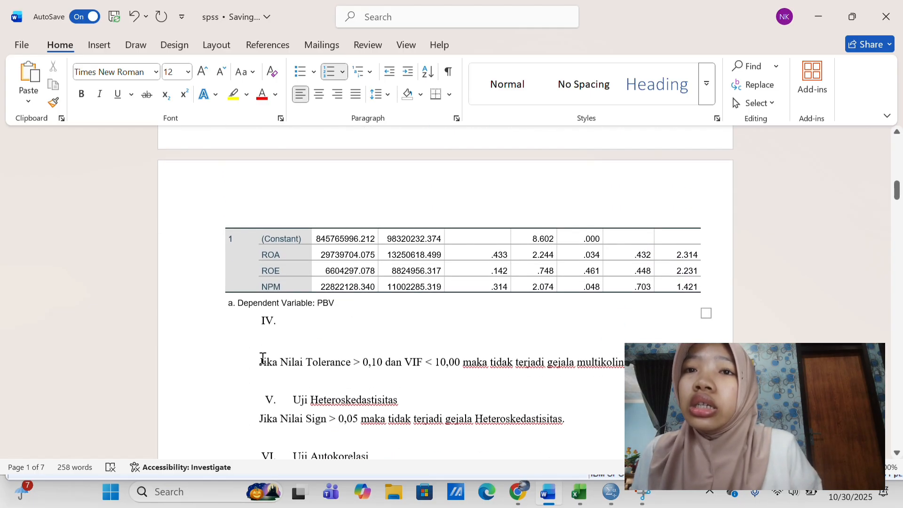
click(265, 355)
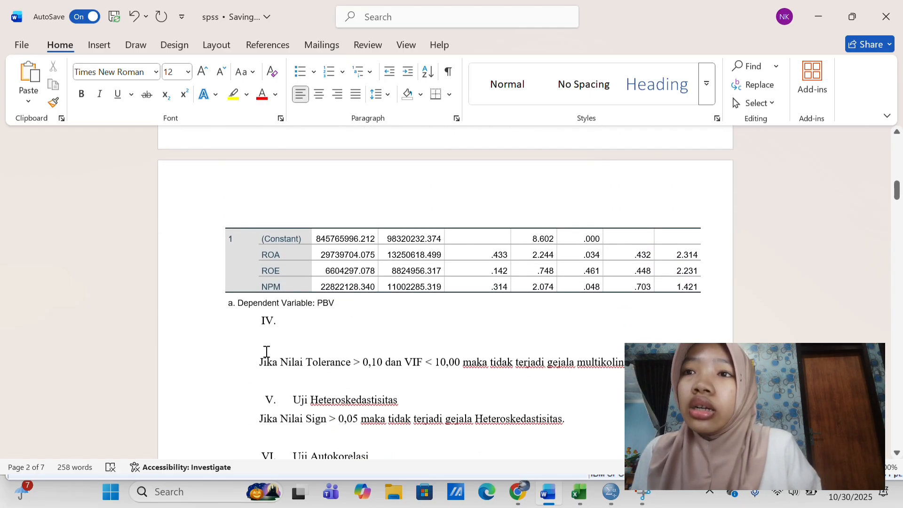
click(259, 348)
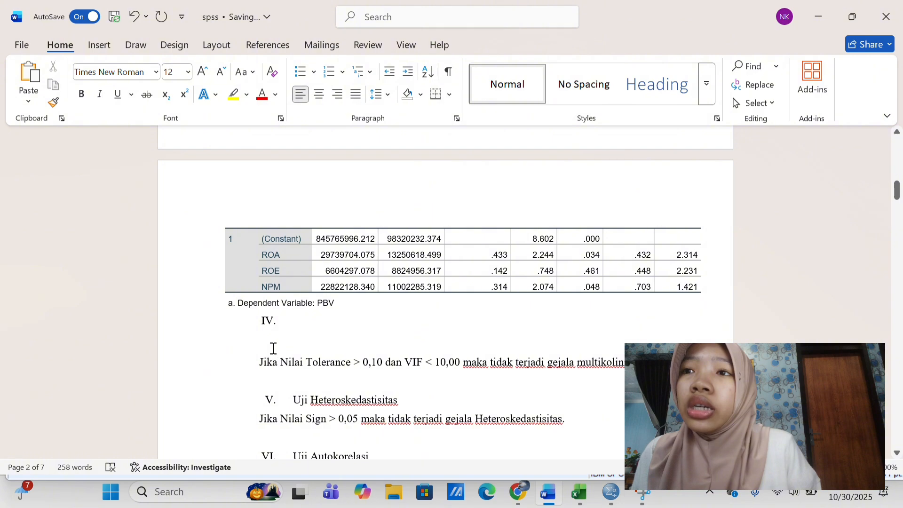
key(BackSpace)
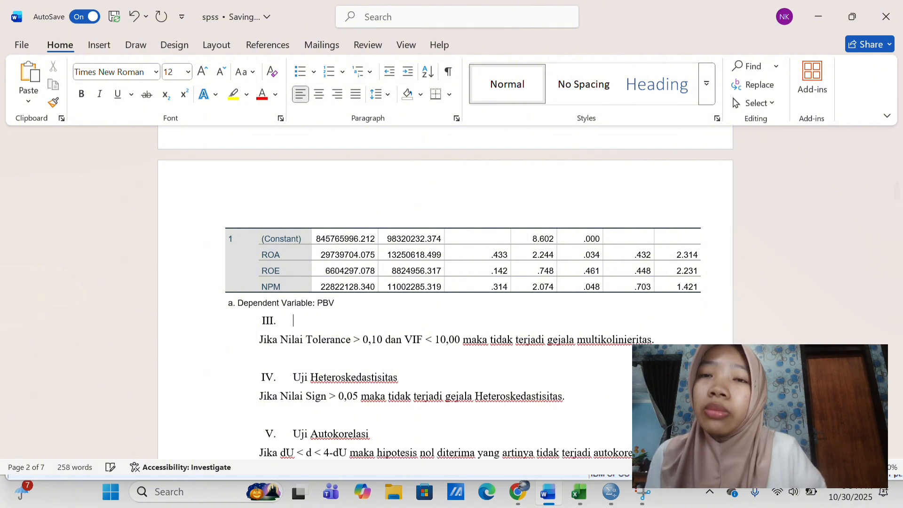
key(BackSpace)
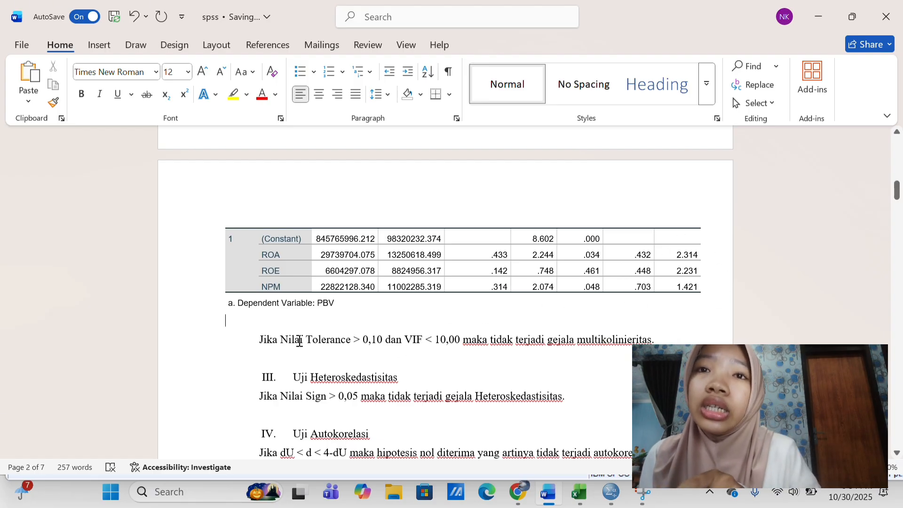
Check the table's Tolerance and VIF values against the multicollinearity criterion sentence below it.
drag(266, 335, 633, 329)
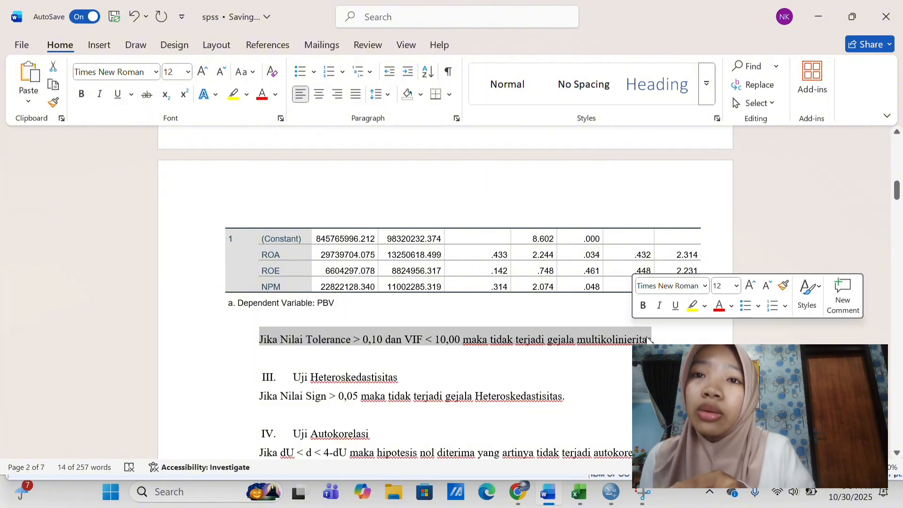
click(674, 340)
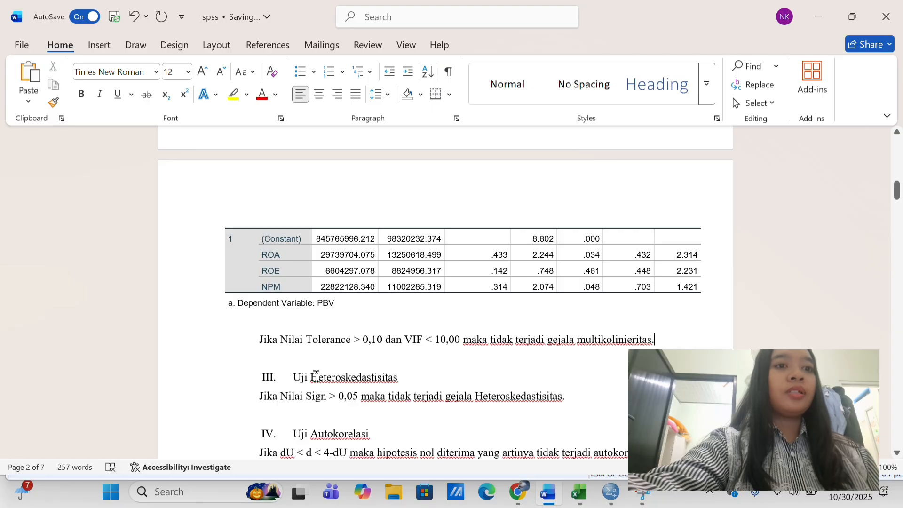
scroll(316, 376, down, 1)
scroll(345, 329, up, 3)
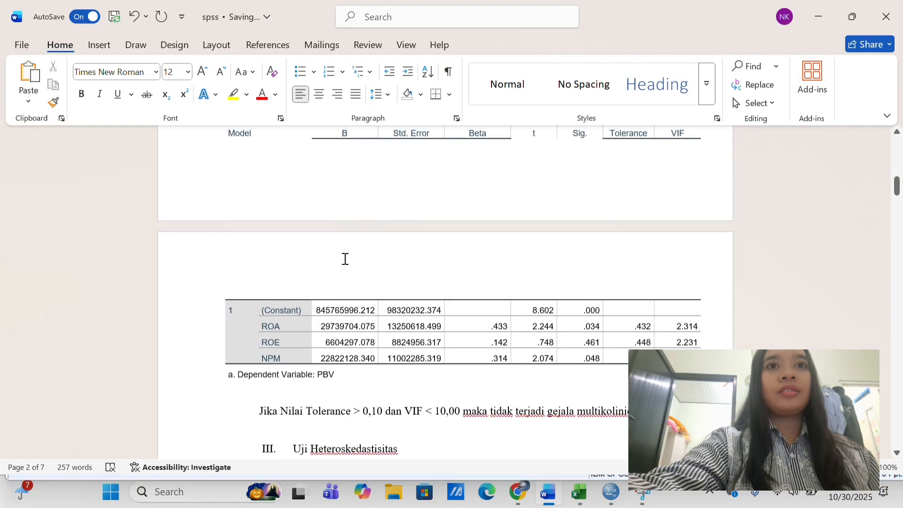
Switch to the SPSS Data Editor and start computing a new variable with the target name ABS_RES.
key(alt+Tab)
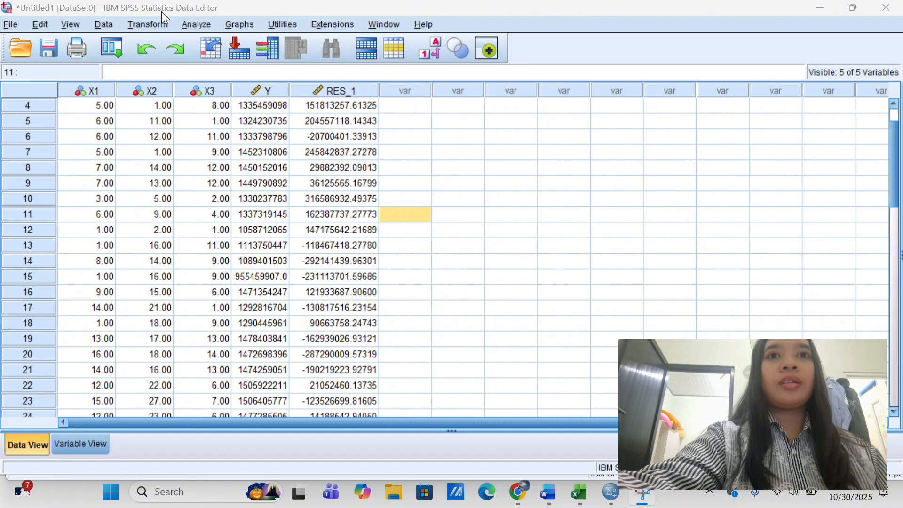
click(161, 32)
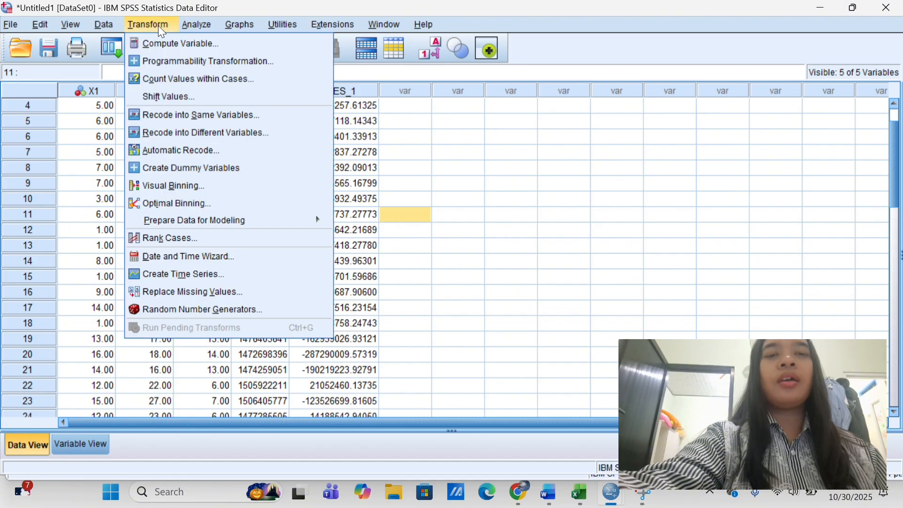
mouse_move(197, 26)
mouse_move(141, 26)
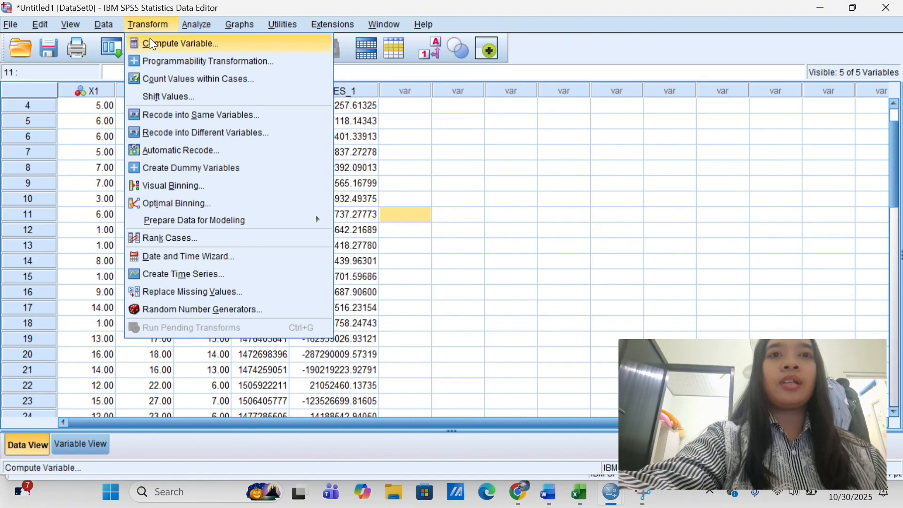
click(154, 41)
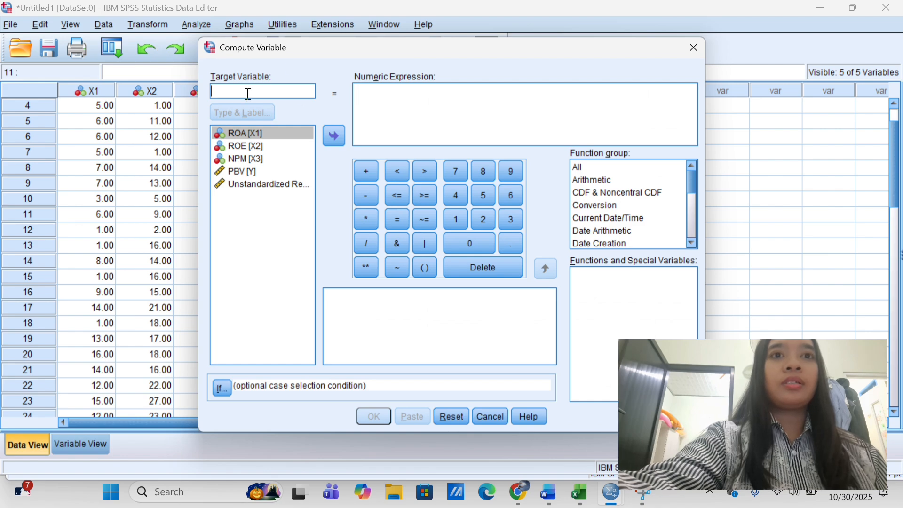
text(ABS_RES)
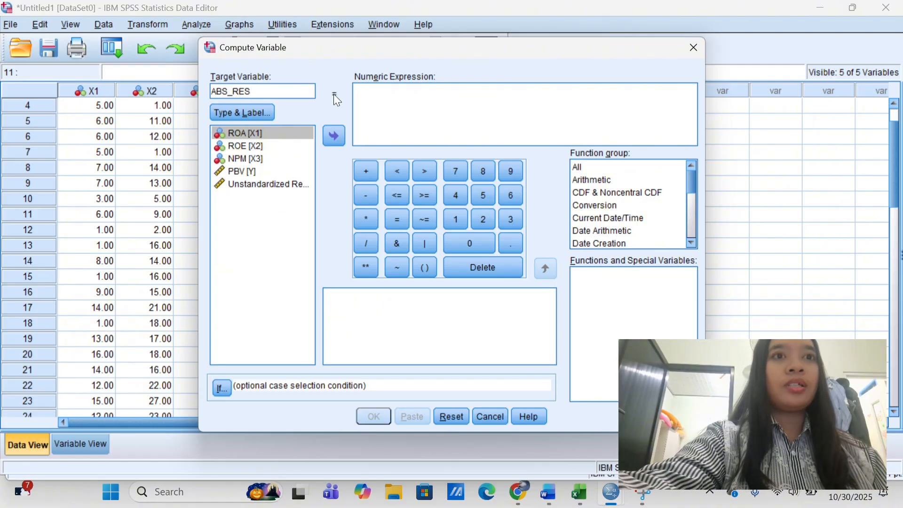
Build the numeric expression ABS(RES_1) from the Abs function and the unstandardized residual, and run the computation.
click(372, 93)
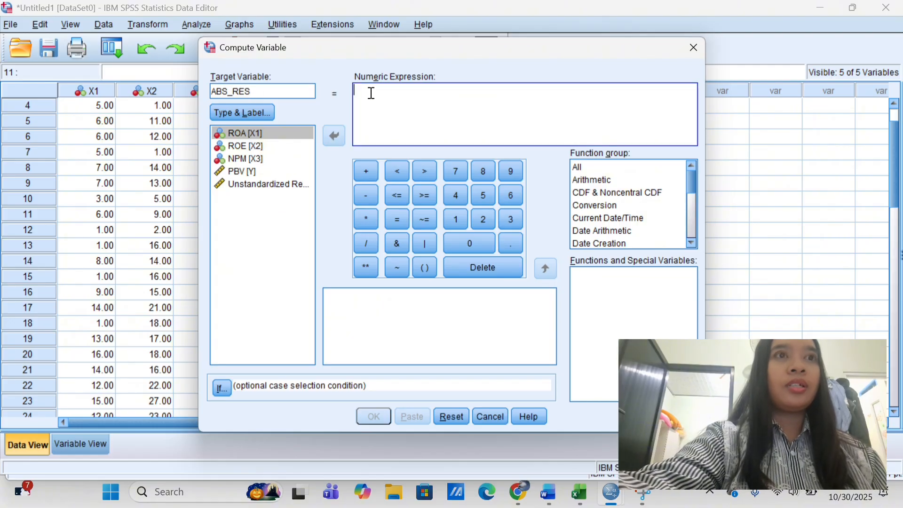
click(592, 165)
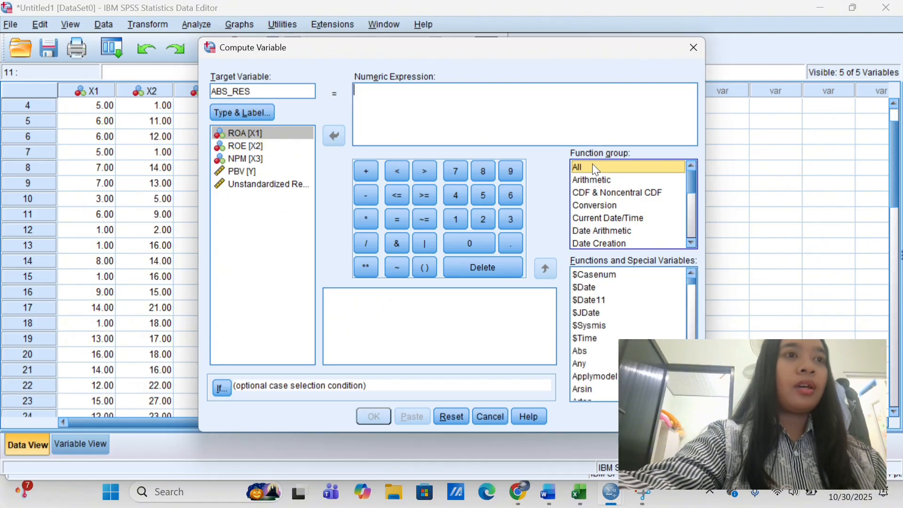
click(592, 353)
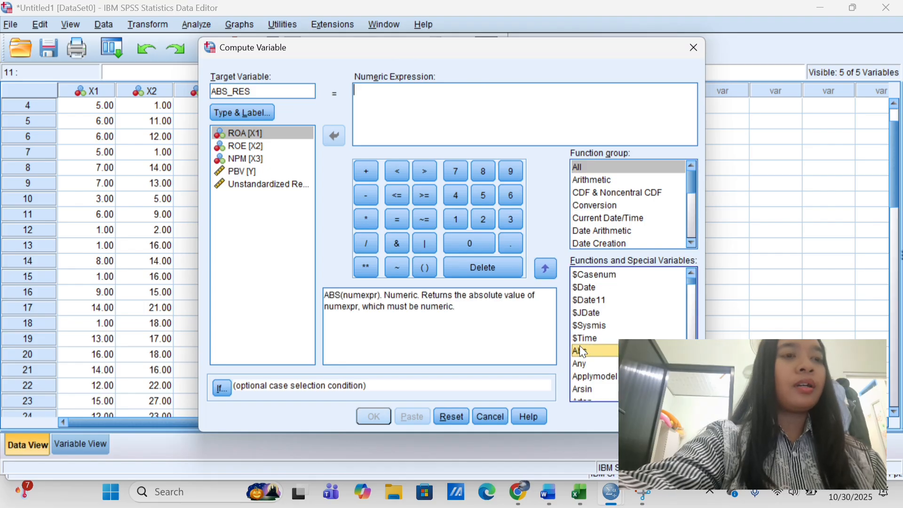
click(545, 268)
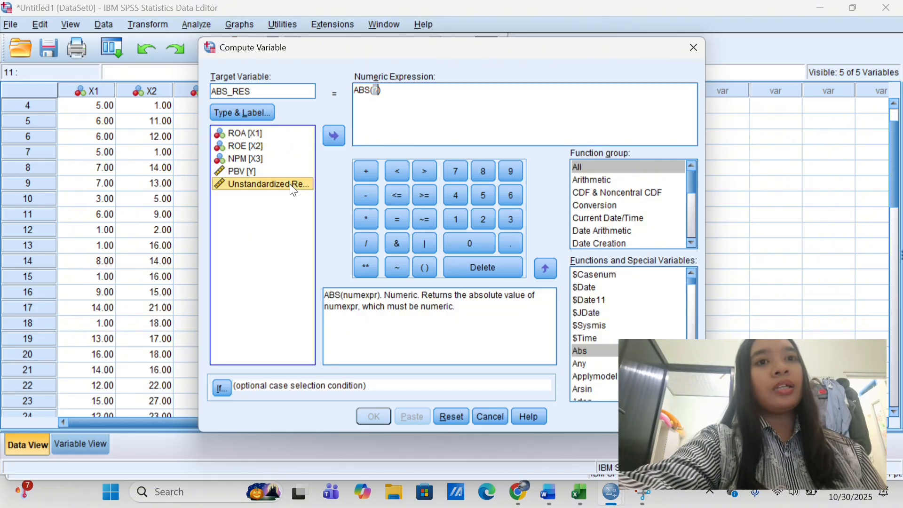
click(334, 136)
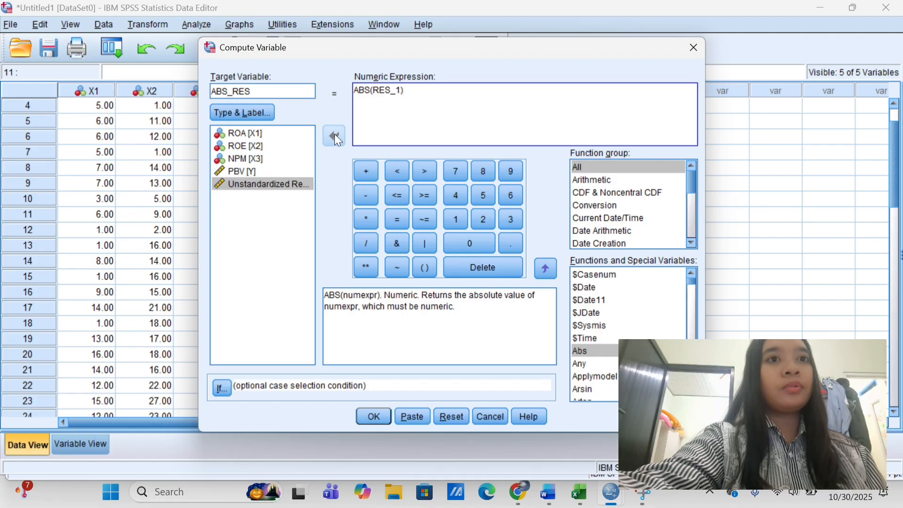
click(369, 421)
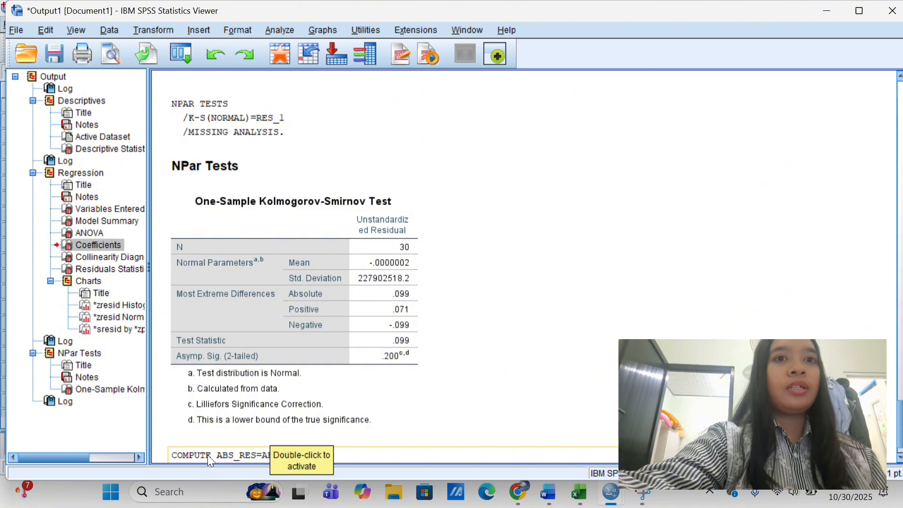
scroll(343, 390, down, 2)
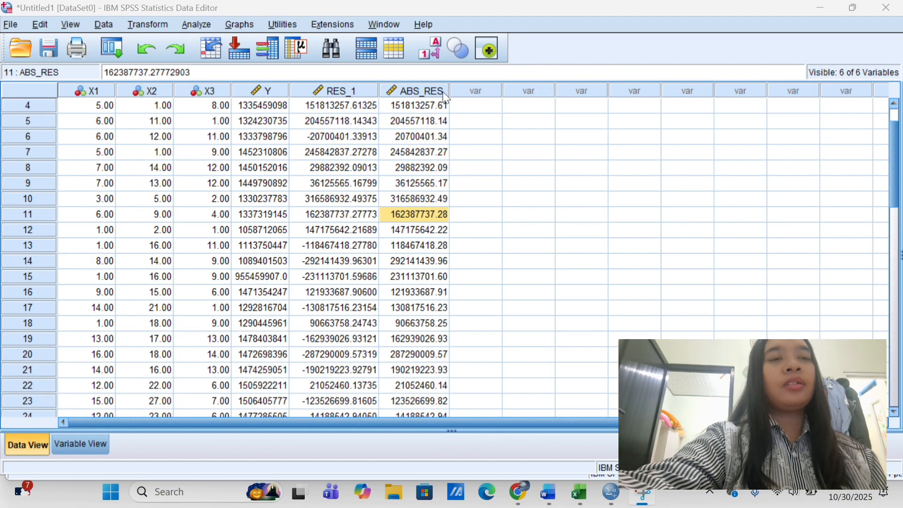
Open a linear regression, reset its previous settings and set ABS_RES as the dependent variable.
click(197, 25)
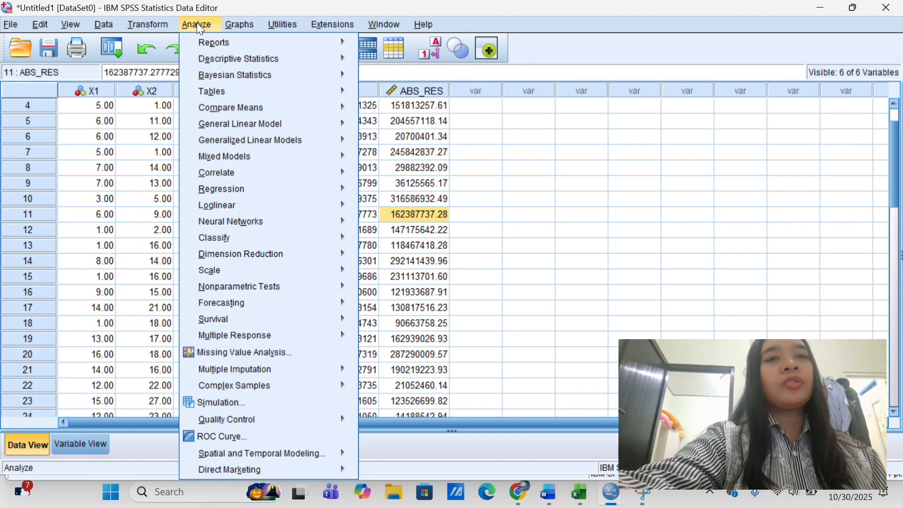
mouse_move(278, 189)
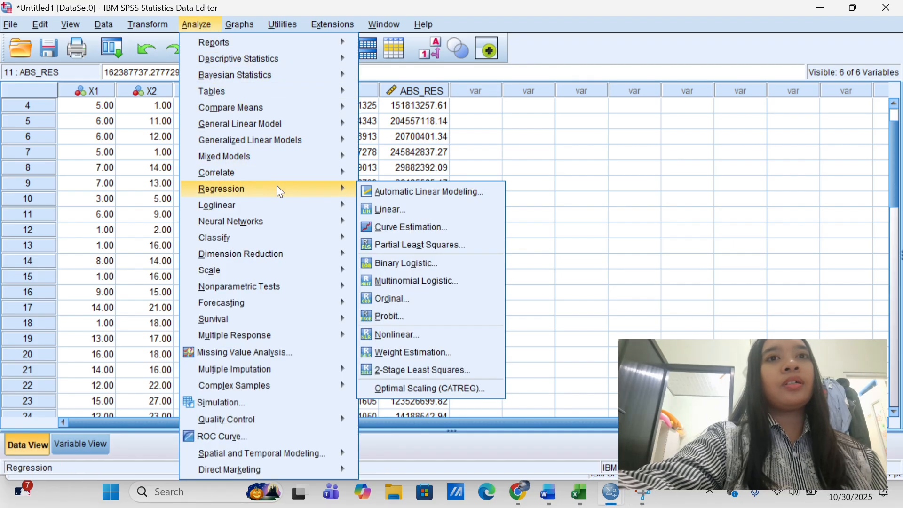
click(381, 206)
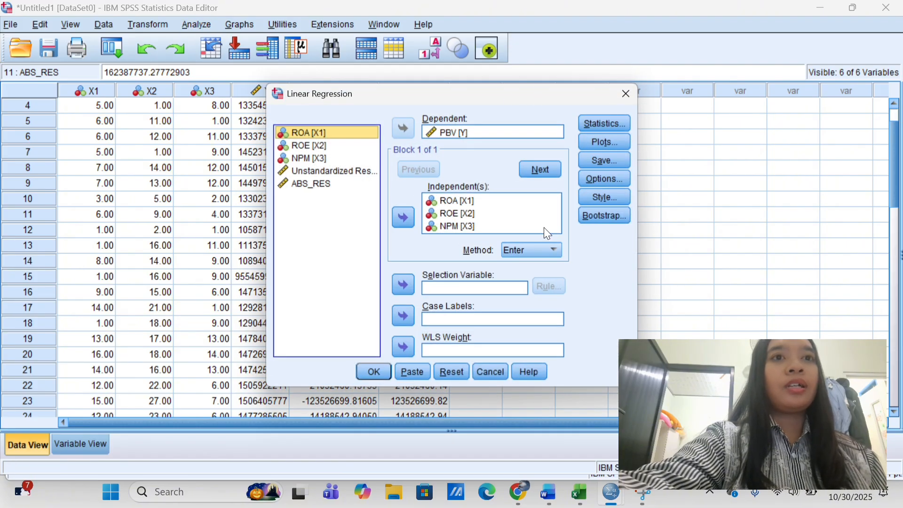
click(452, 371)
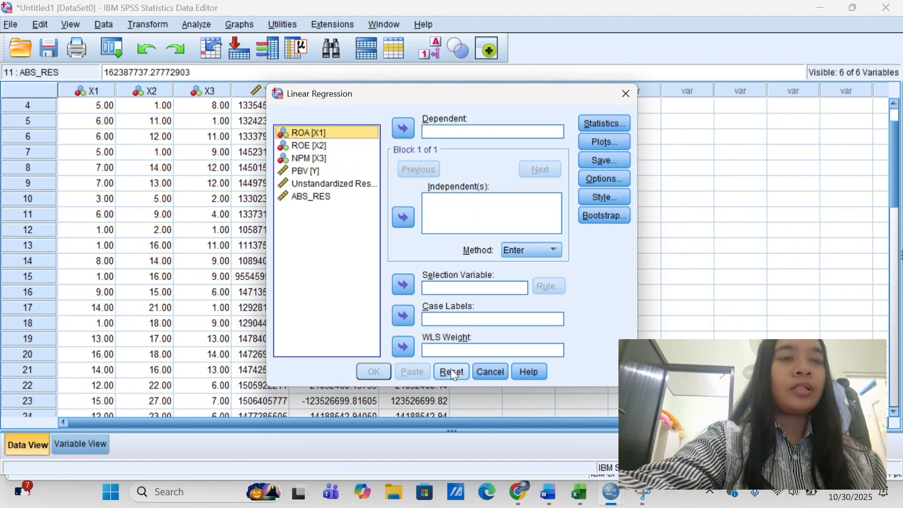
click(319, 198)
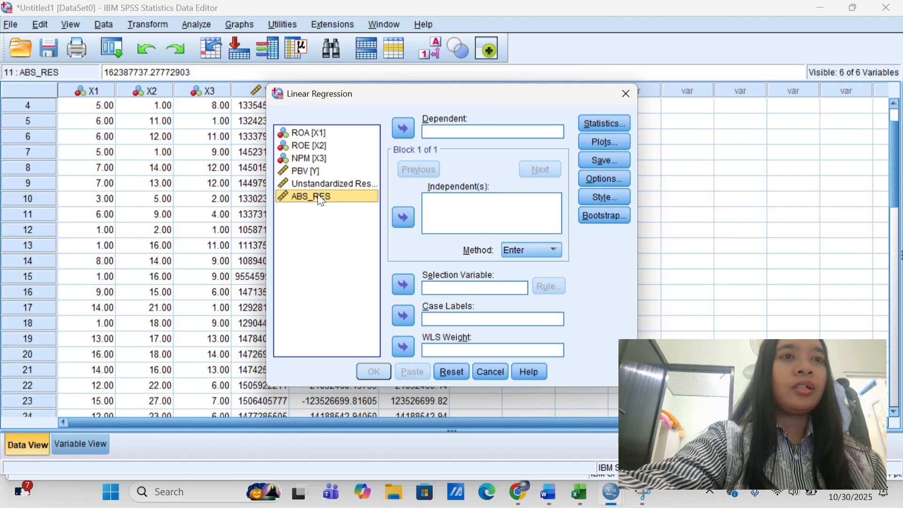
click(404, 125)
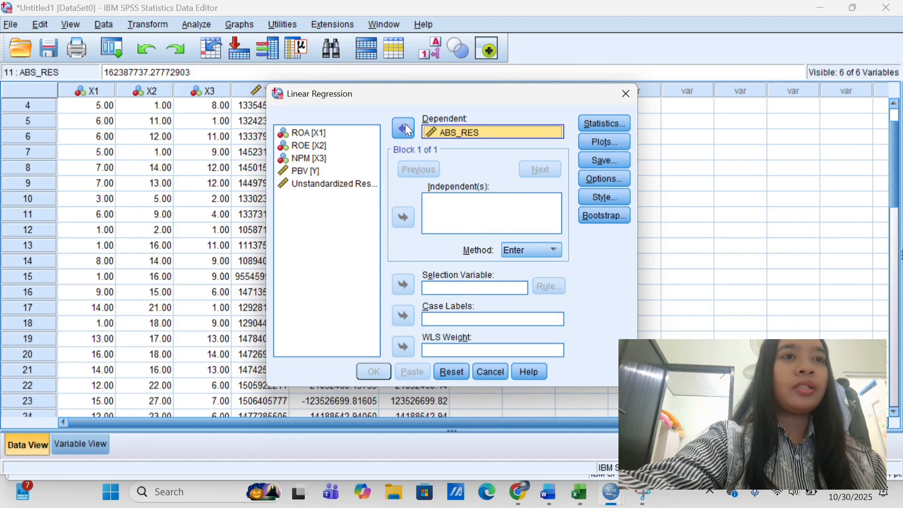
Add ROA, ROE and NPM as independent variables for the ABS_RES regression and run it.
click(310, 133)
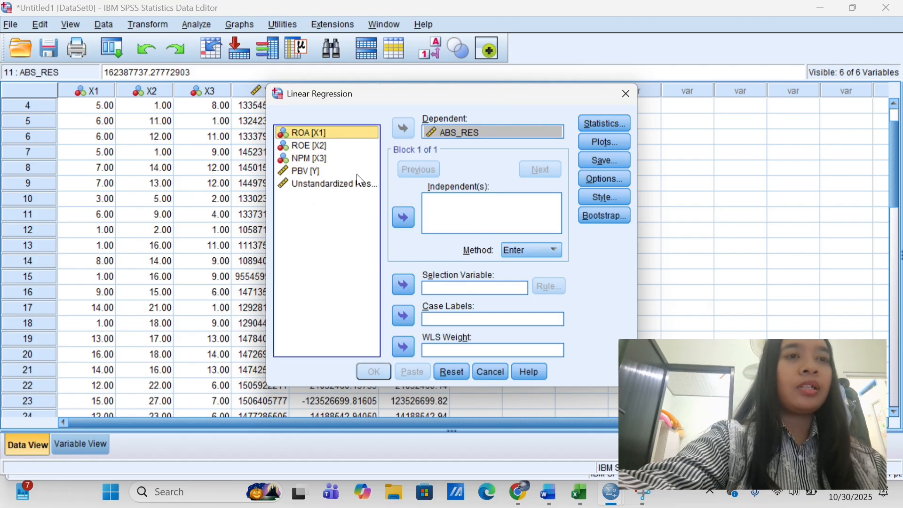
click(403, 217)
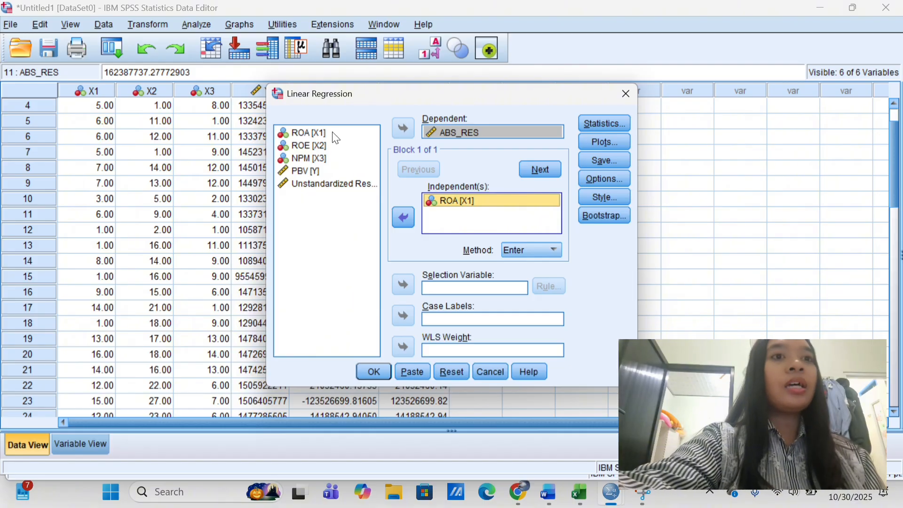
click(338, 147)
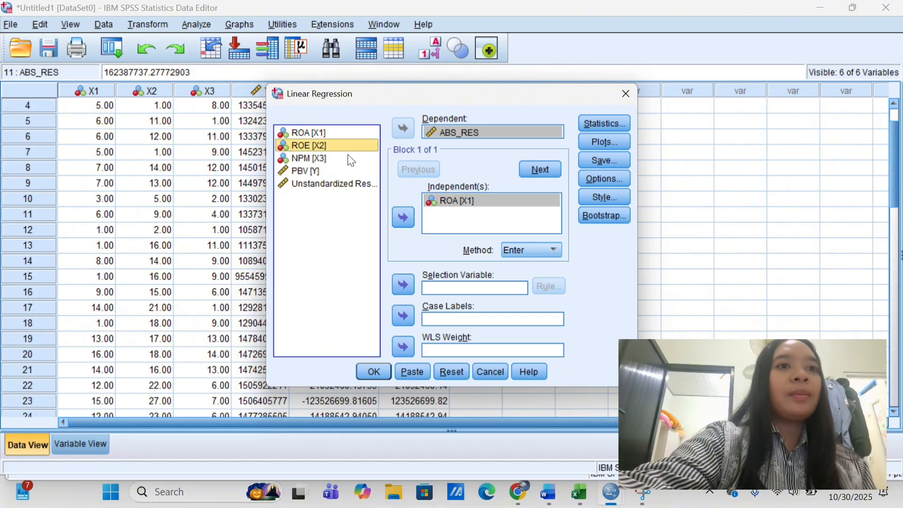
click(402, 216)
click(322, 155)
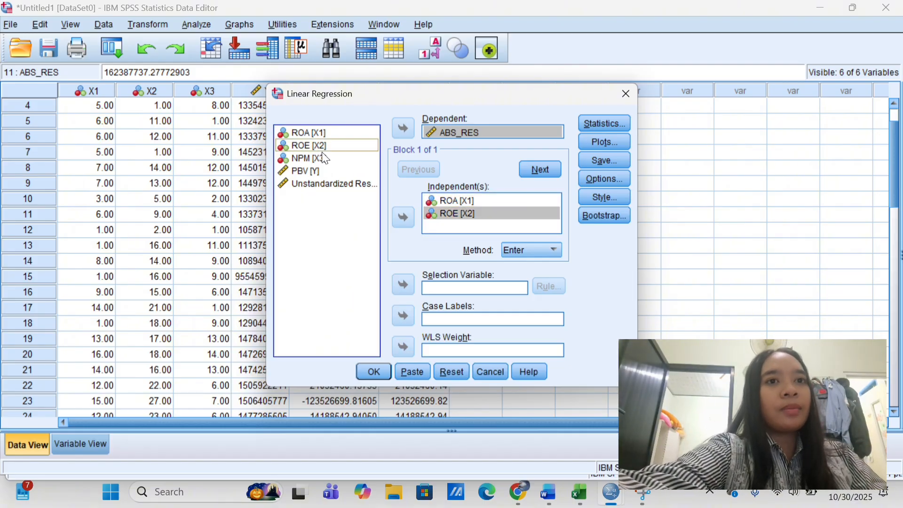
click(403, 219)
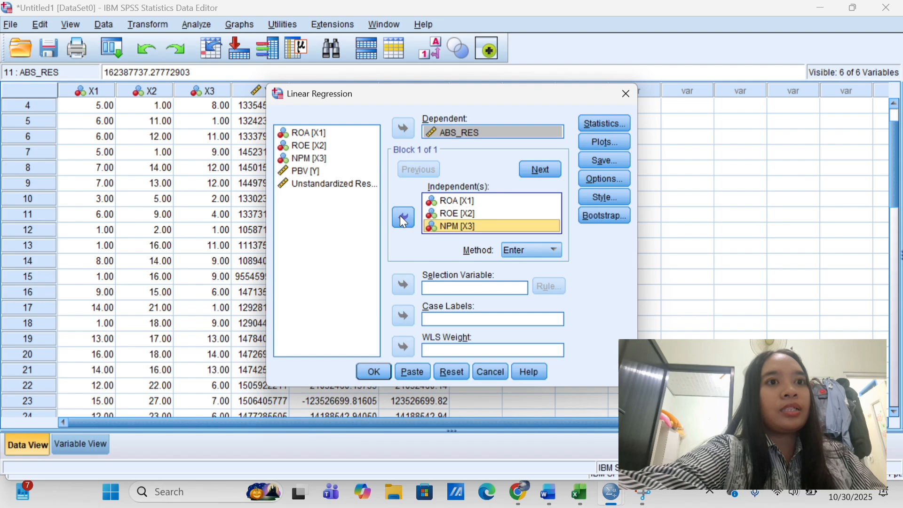
click(373, 371)
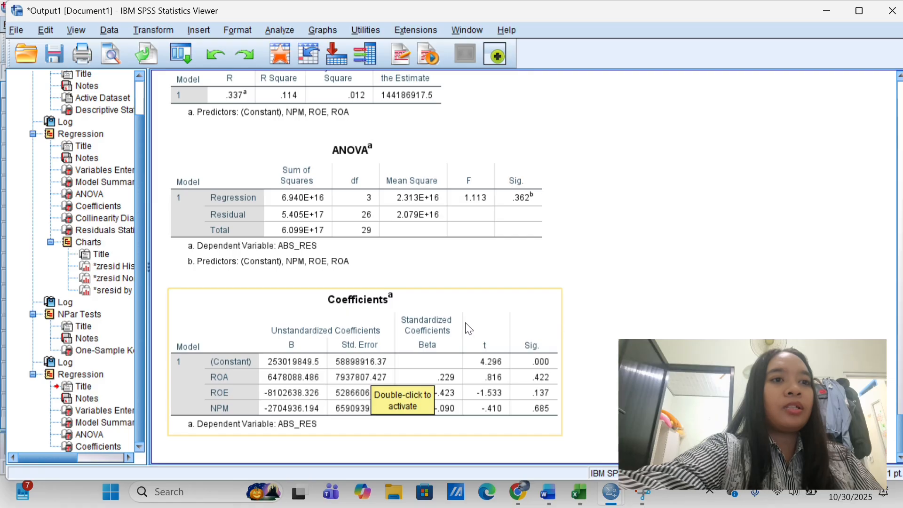
Copy the Coefficients table of the ABS_RES regression and paste it below the Uji Heteroskedastisitas heading in the Word document.
click(500, 309)
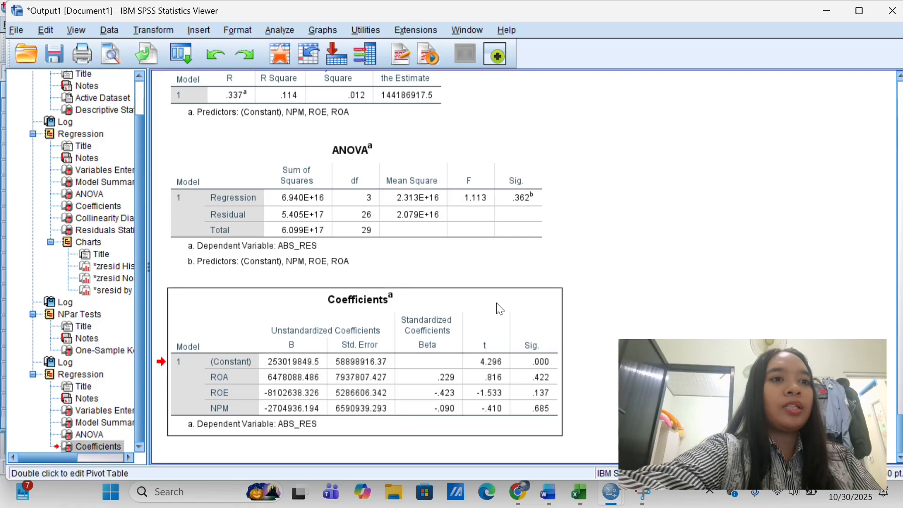
right_click(498, 306)
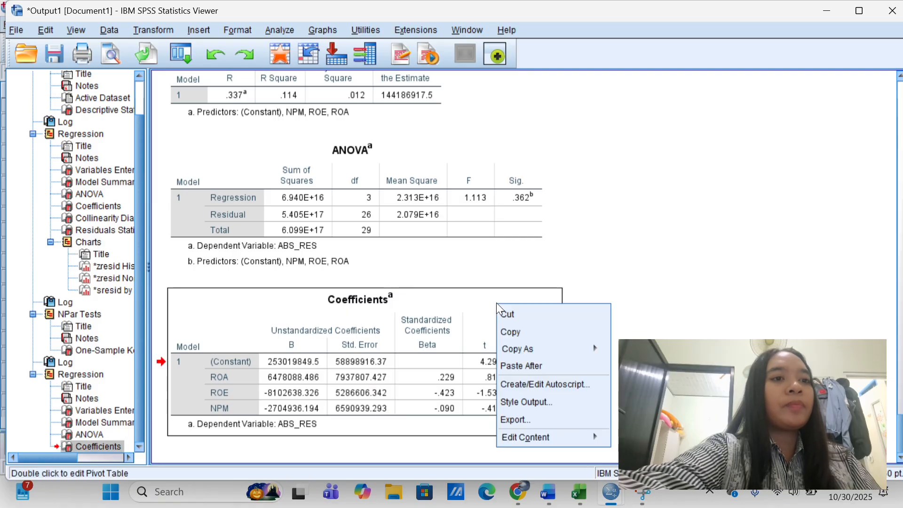
click(518, 332)
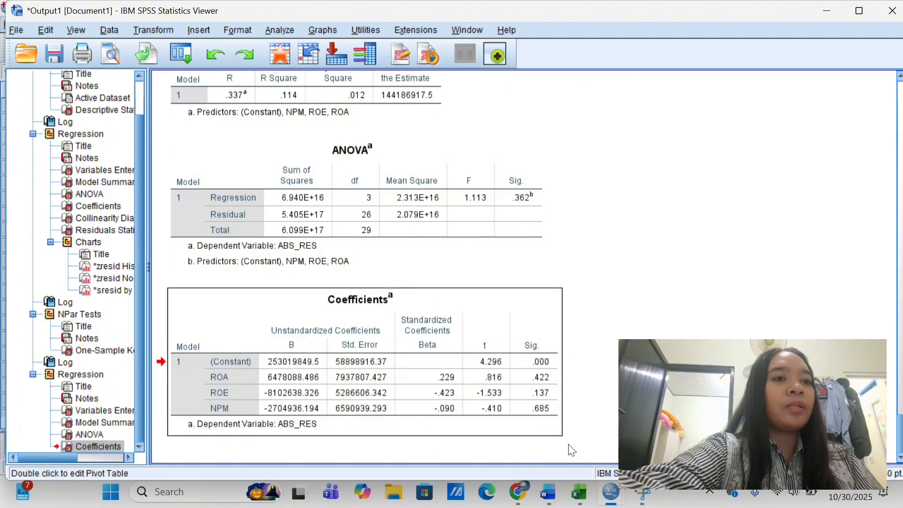
mouse_move(548, 493)
click(546, 456)
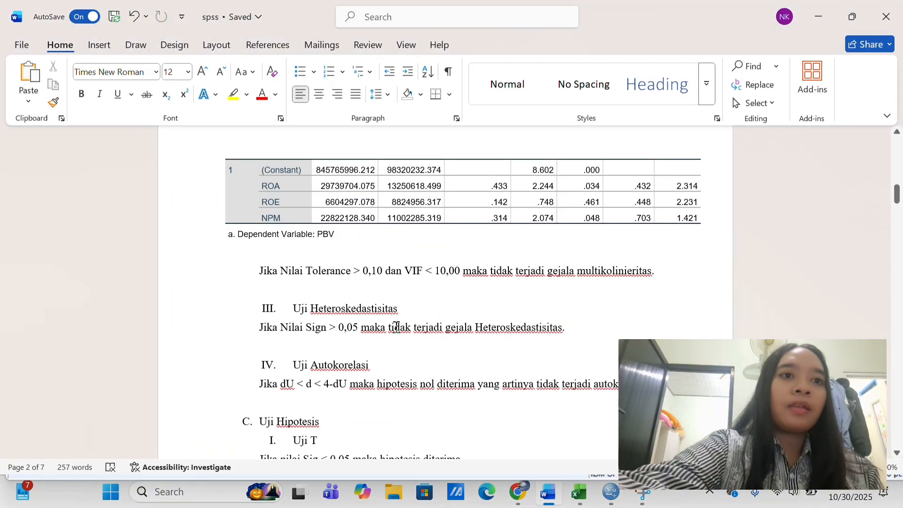
click(399, 309)
key(Return)
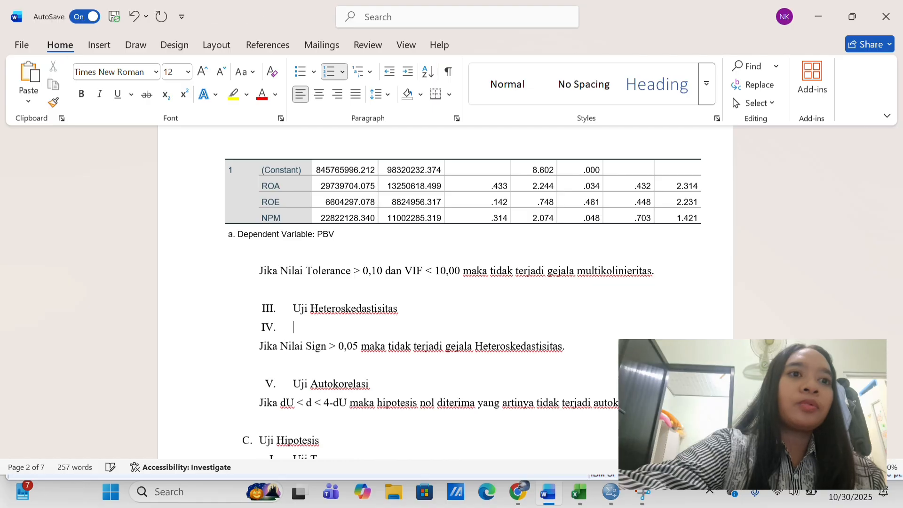
key(BackSpace)
key(ctrl+v)
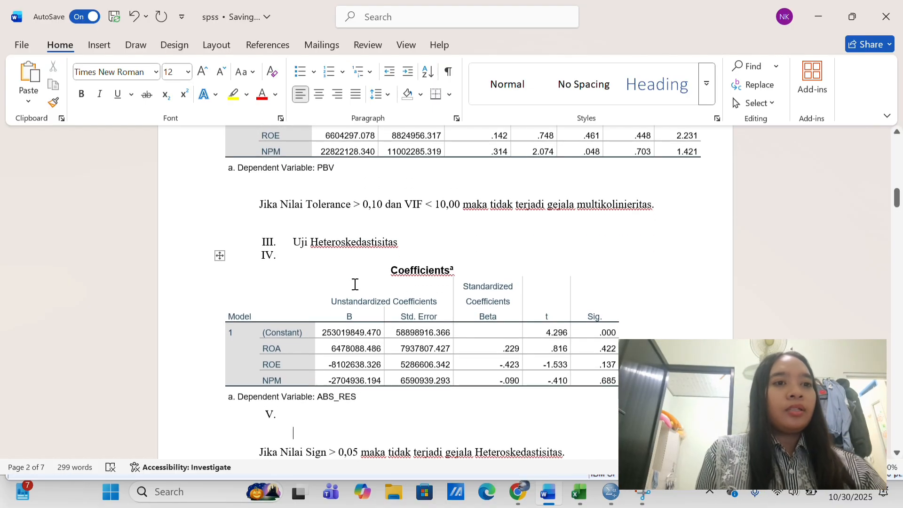
Remove the empty numbered lines above and below the pasted Coefficients table.
click(299, 258)
key(BackSpace)
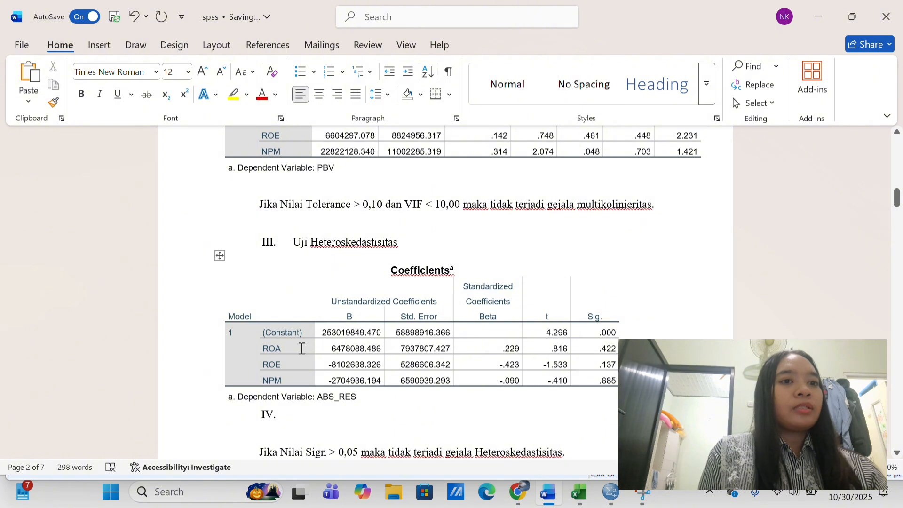
click(278, 435)
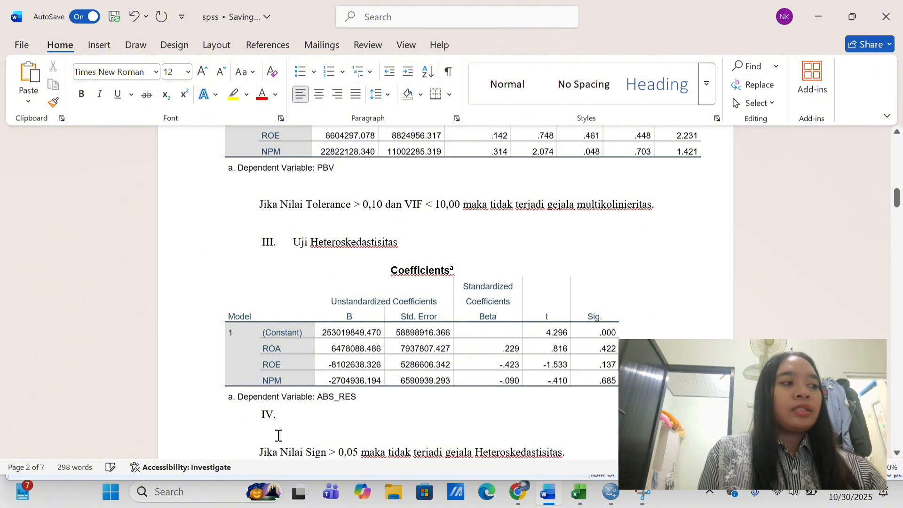
key(BackSpace)
key(BackSpace)
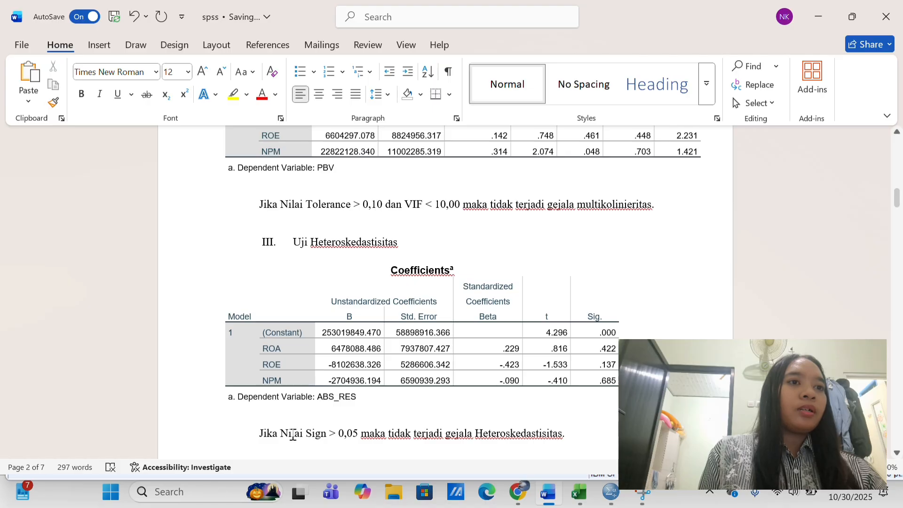
Check the table's Sig. values against the heteroscedasticity criterion sentence below it.
scroll(366, 448, down, 2)
scroll(366, 449, down, 1)
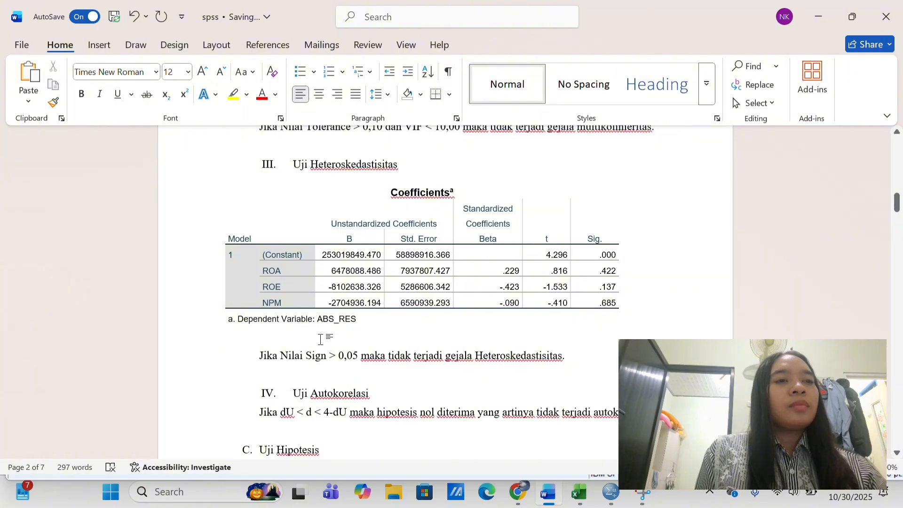
drag(266, 355, 566, 358)
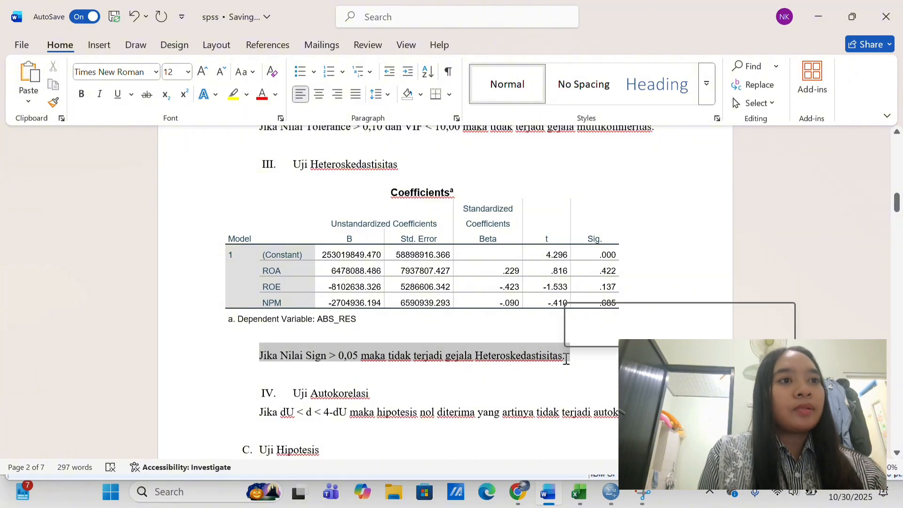
click(604, 360)
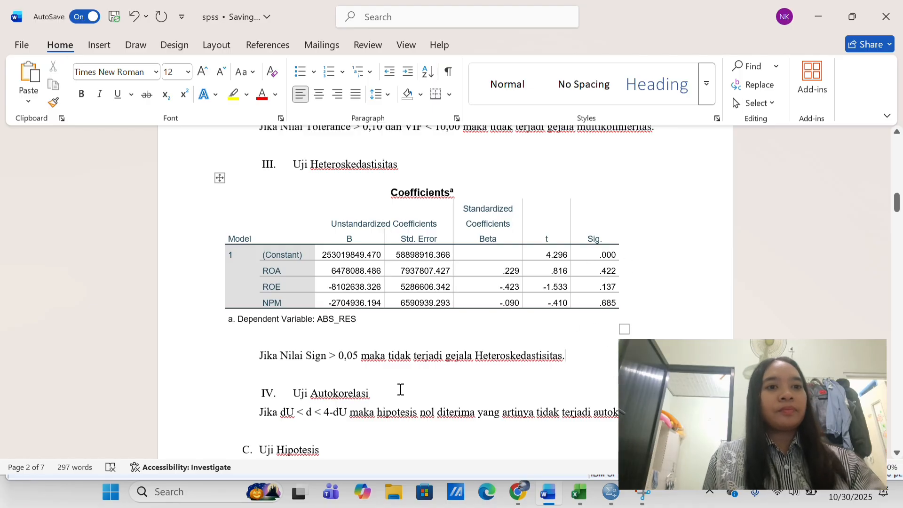
Switch to the SPSS output and copy the PBV regression's Model Summary table containing the Durbin-Watson value.
key(alt+Tab)
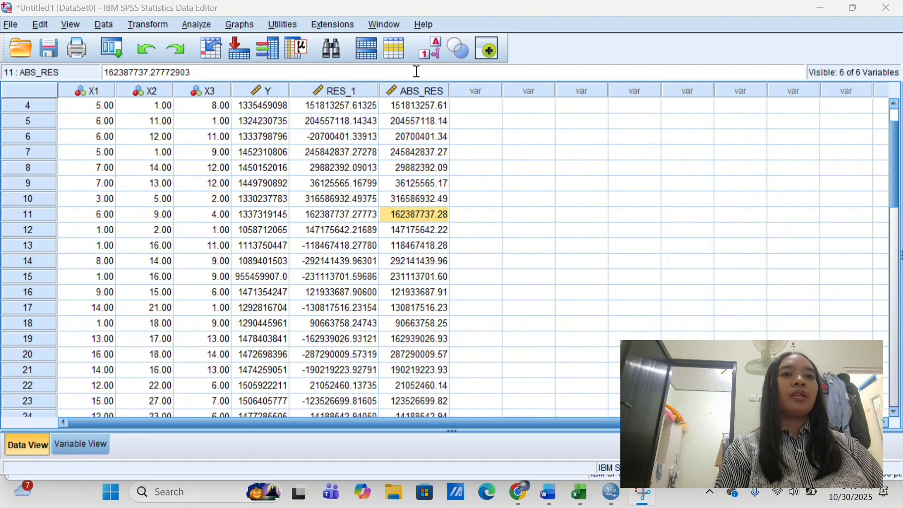
click(612, 498)
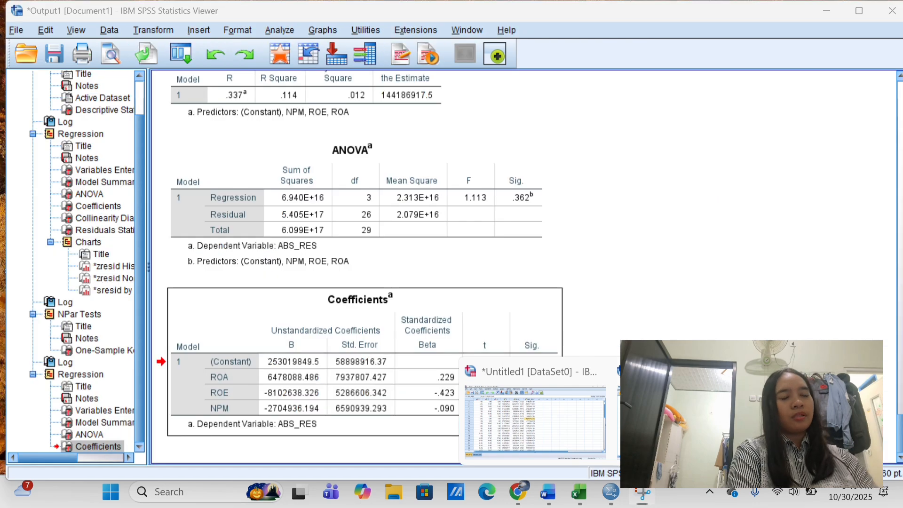
scroll(529, 255, up, 15)
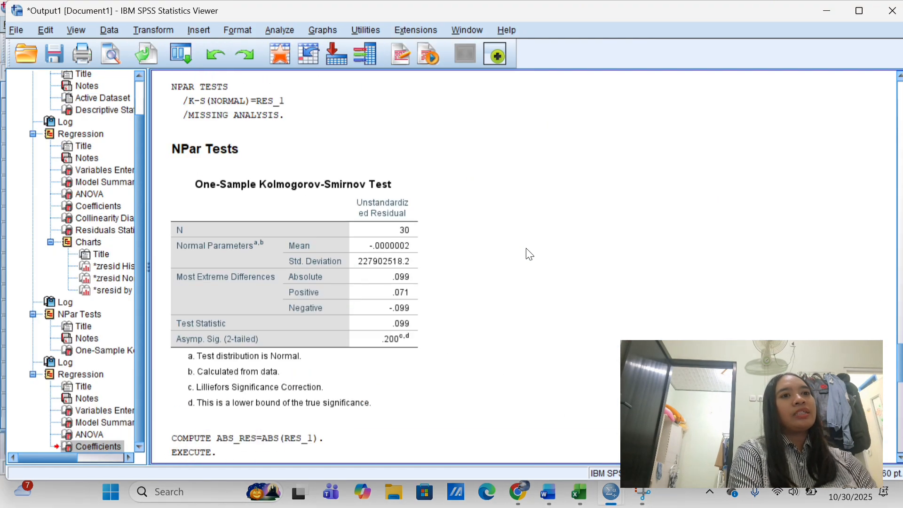
scroll(529, 255, up, 15)
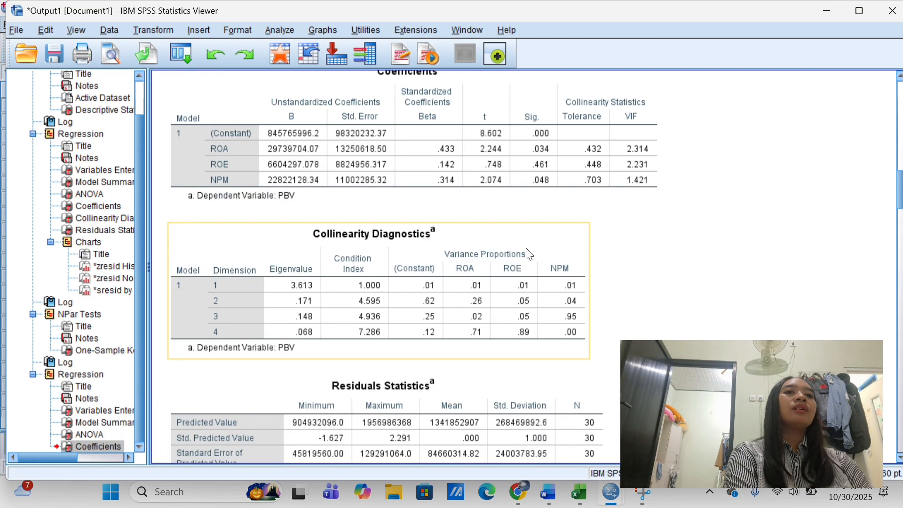
scroll(529, 256, up, 3)
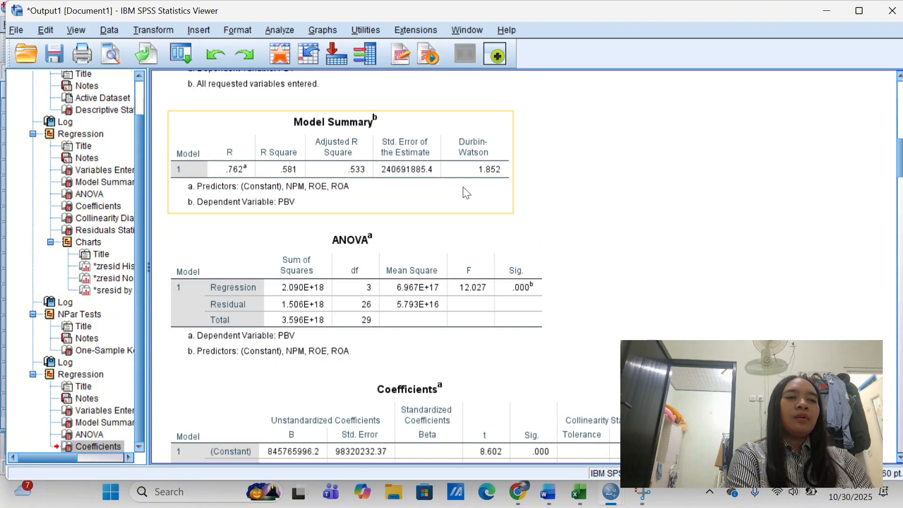
right_click(450, 130)
click(477, 159)
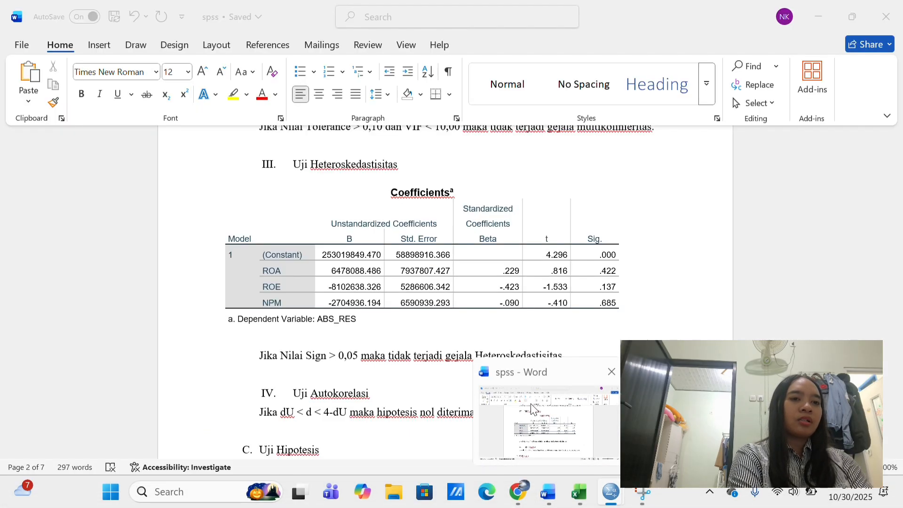
Switch to the Word document and paste the Model Summary table below the Uji Autokorelasi heading.
click(532, 408)
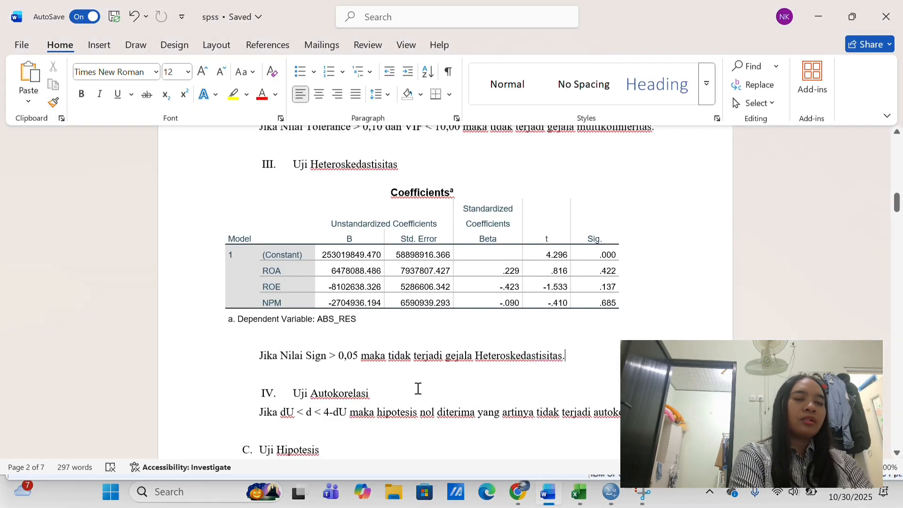
scroll(378, 380, down, 4)
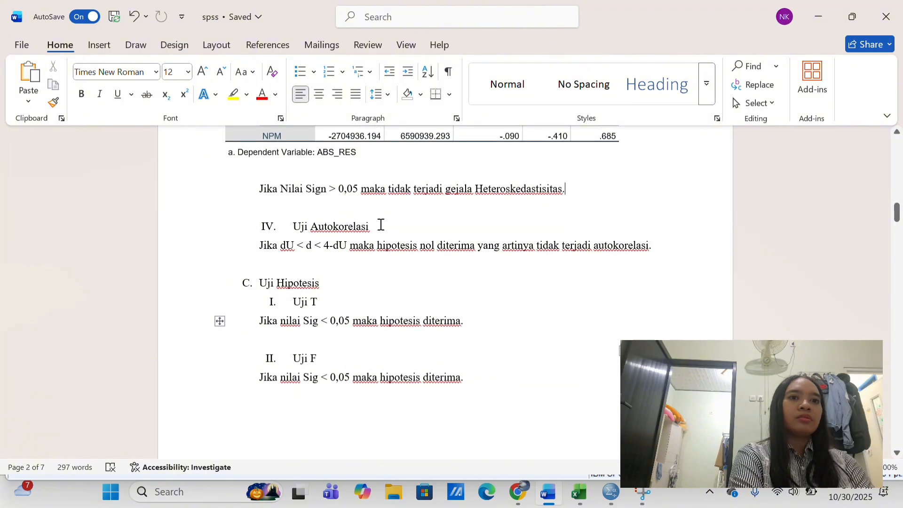
click(379, 225)
key(Return)
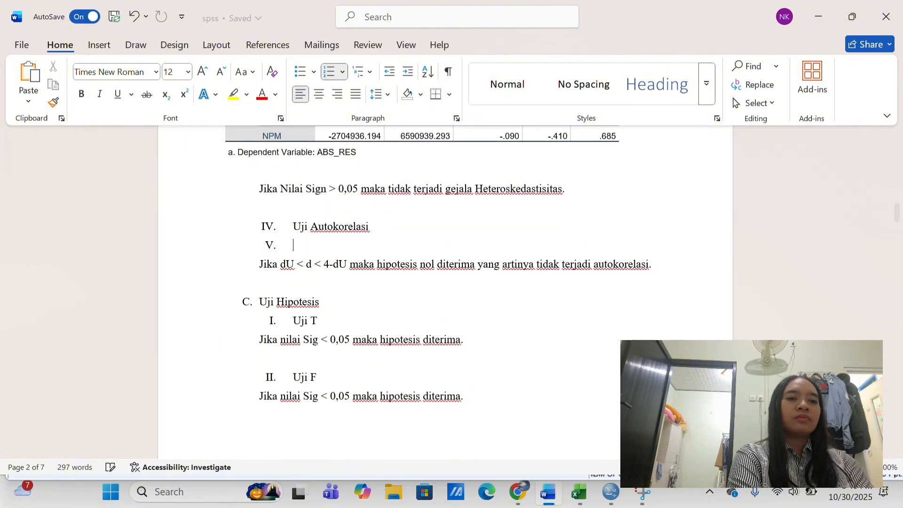
key(BackSpace)
key(ctrl+v)
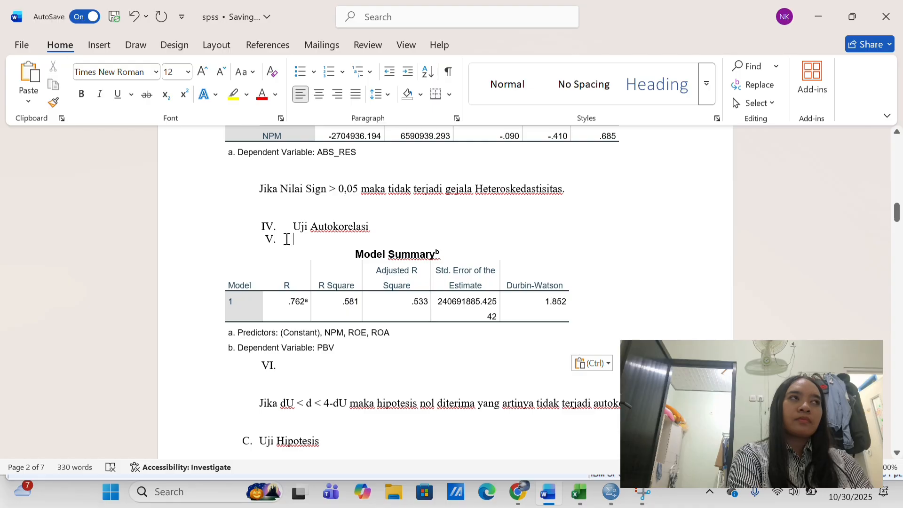
Remove the empty numbered lines around the pasted Model Summary table.
click(287, 240)
key(Delete)
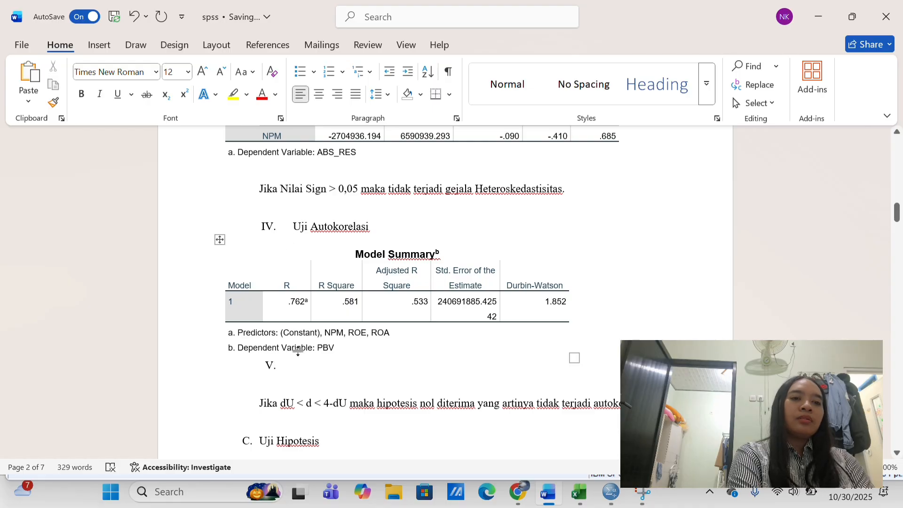
click(268, 387)
key(BackSpace)
key(BackSpace)
key(BackSpace)
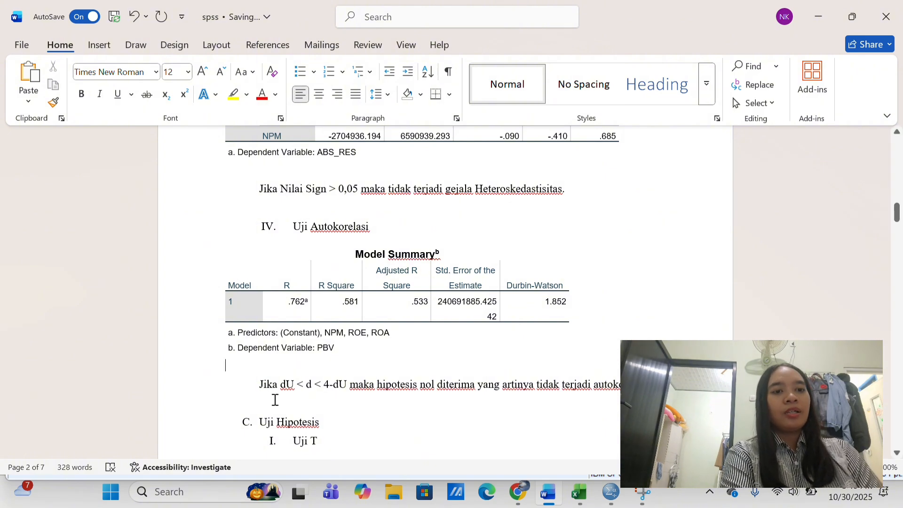
Check the Durbin-Watson value against the autocorrelation criterion sentence dU < d < 4-dU.
drag(258, 384, 383, 405)
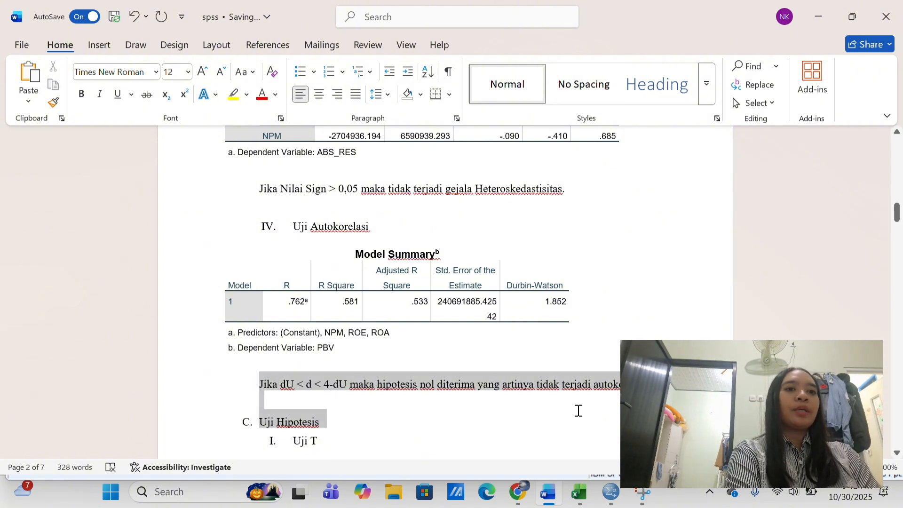
click(304, 403)
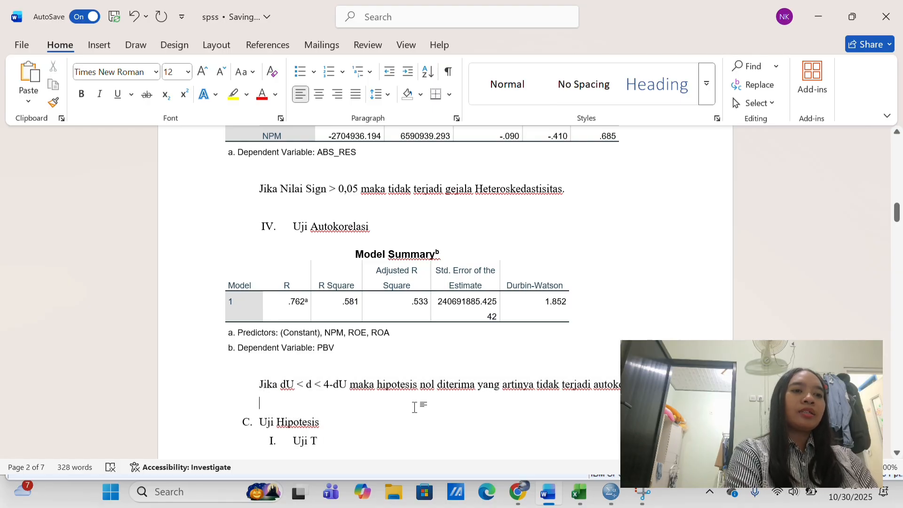
scroll(414, 408, down, 1)
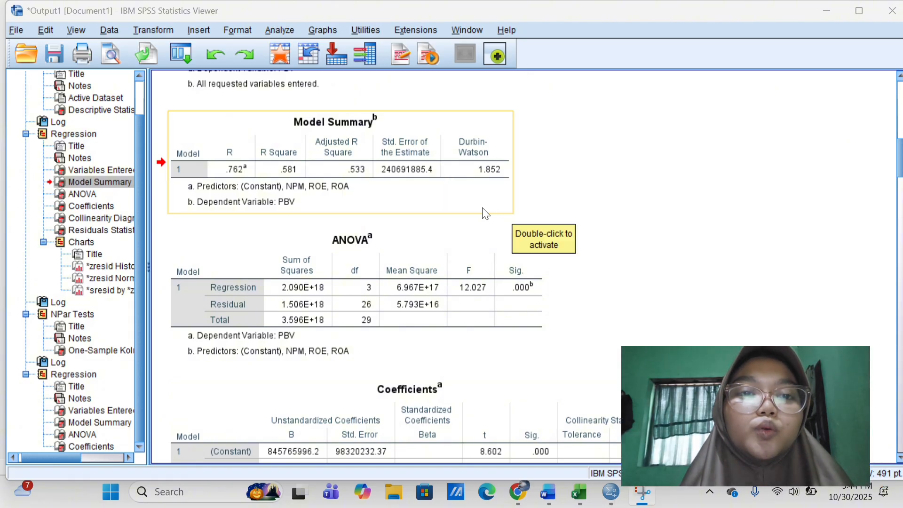
Copy the PBV regression's Coefficients table from the SPSS output.
scroll(459, 185, down, 3)
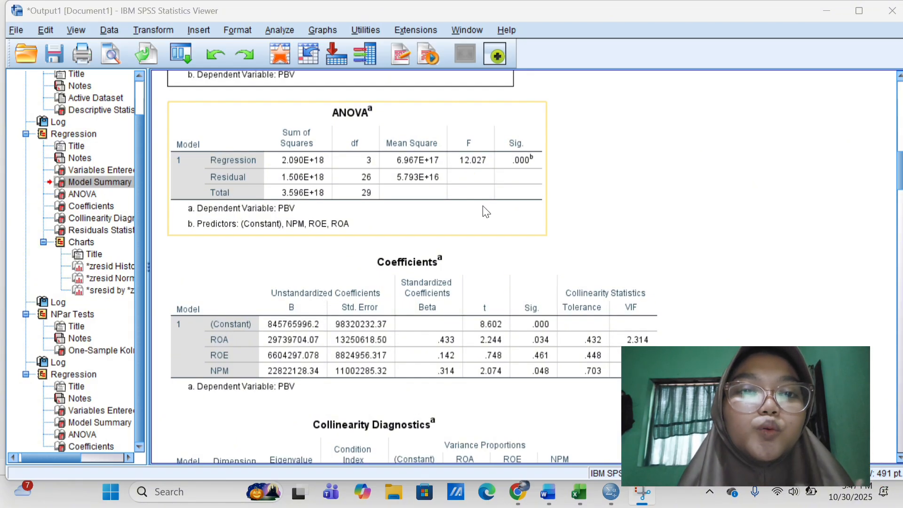
click(499, 271)
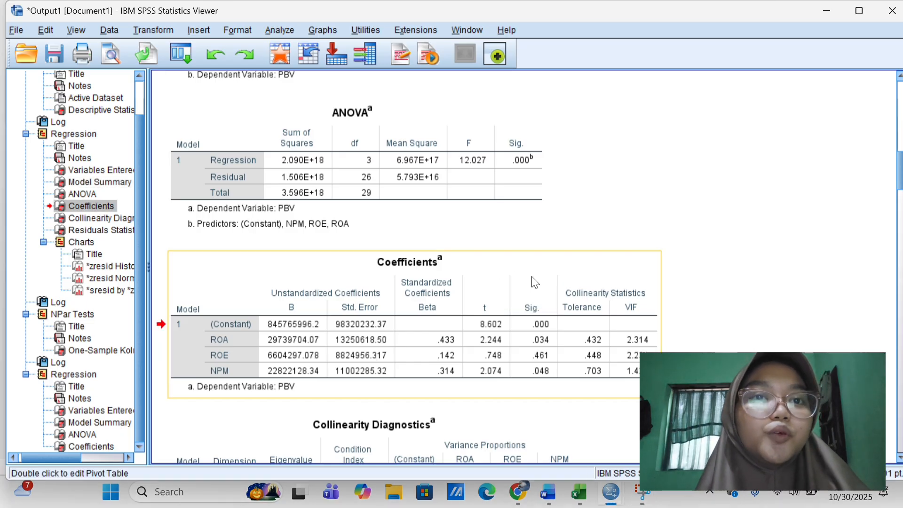
right_click(481, 267)
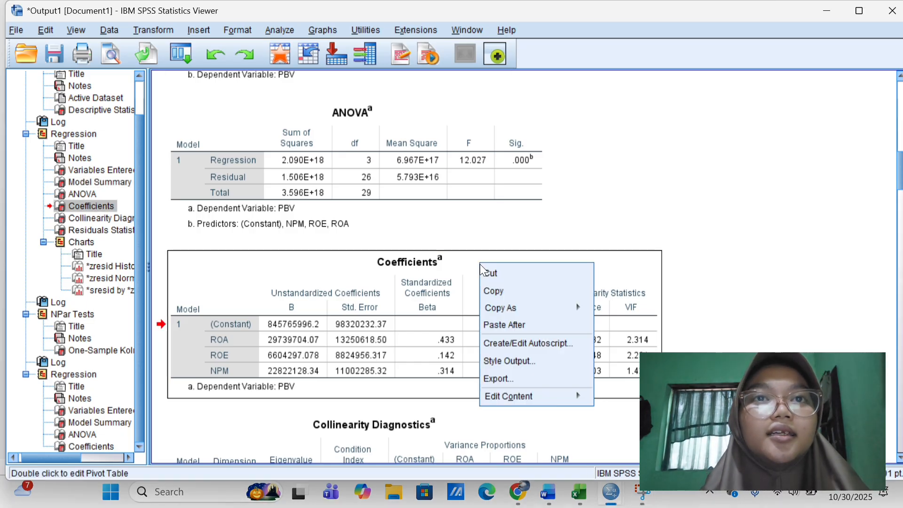
click(498, 289)
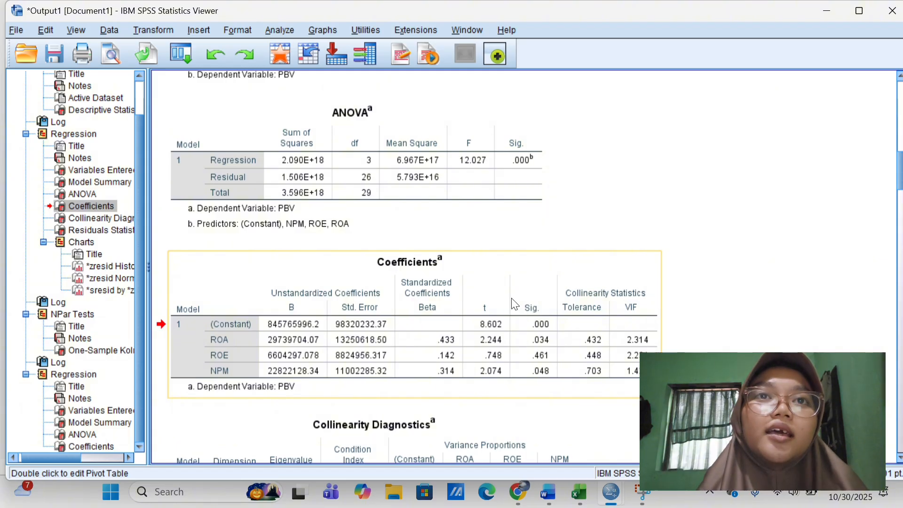
Switch to the Word document and paste the Coefficients table on a new unnumbered line below the Uji T heading.
mouse_move(548, 493)
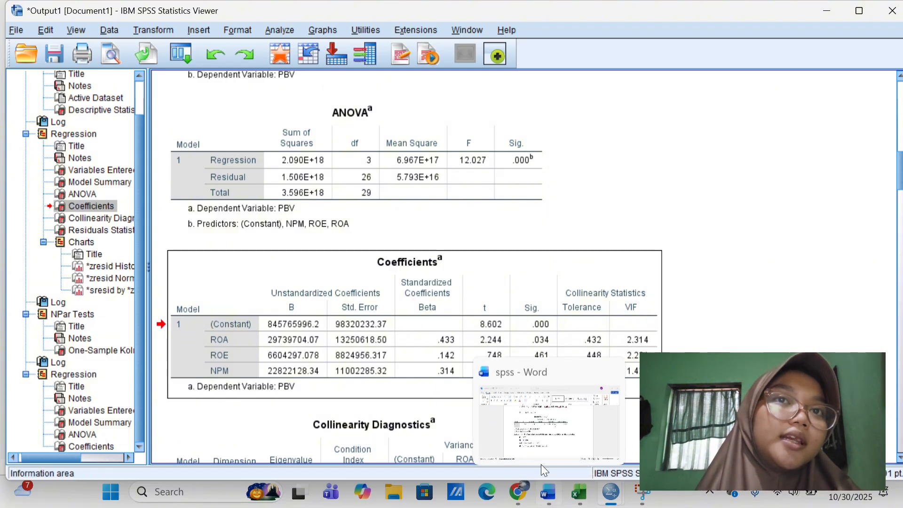
click(535, 420)
scroll(534, 420, down, 6)
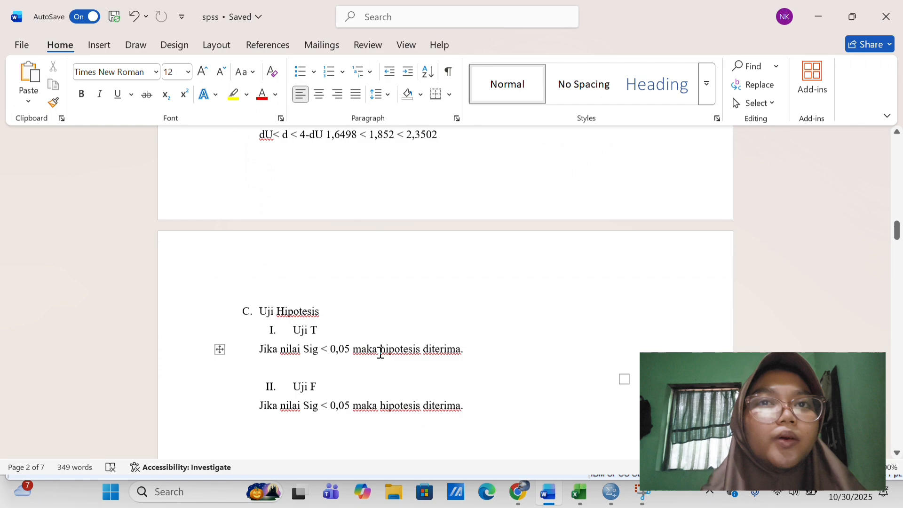
click(331, 330)
key(Return)
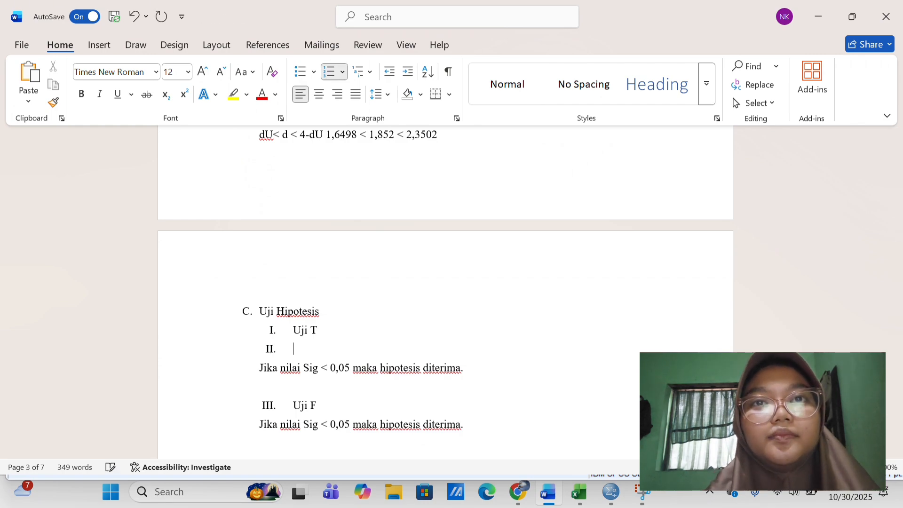
key(BackSpace)
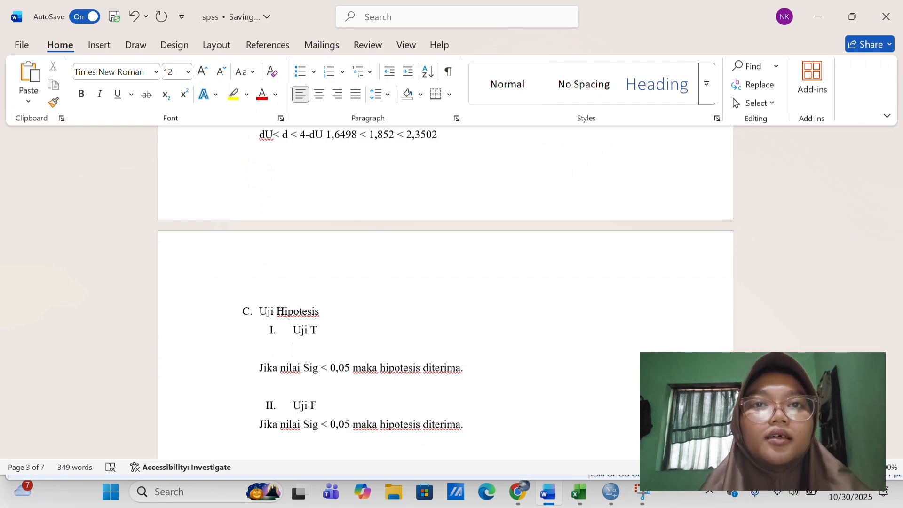
key(ctrl+v)
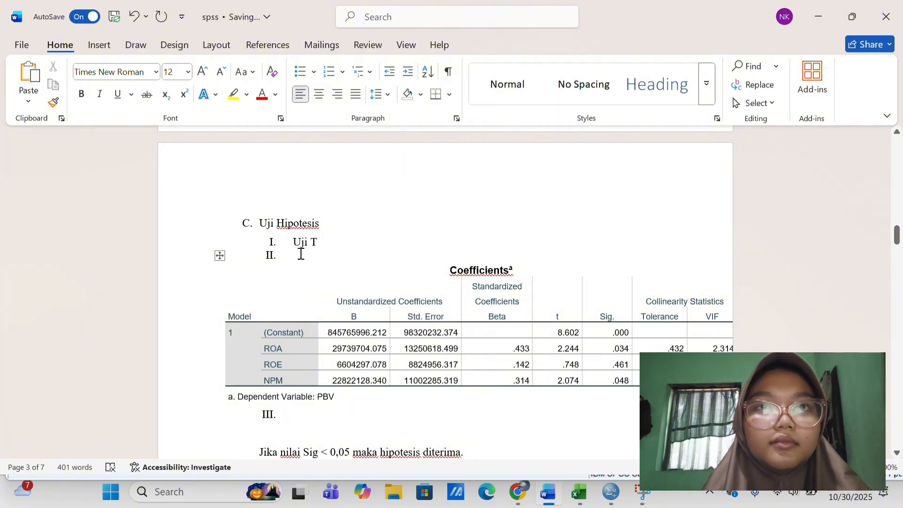
Remove the empty numbered lines above and below the pasted Coefficients table.
click(301, 254)
key(BackSpace)
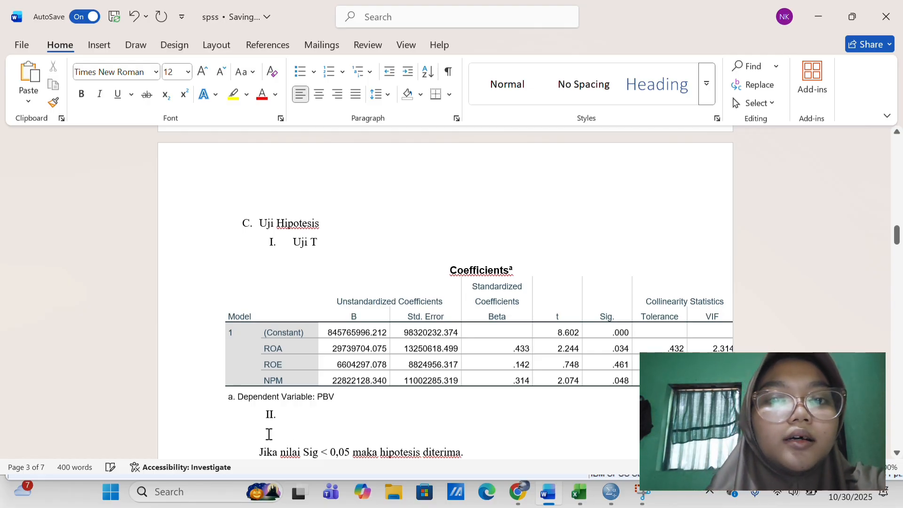
key(BackSpace)
key(BackSpace)
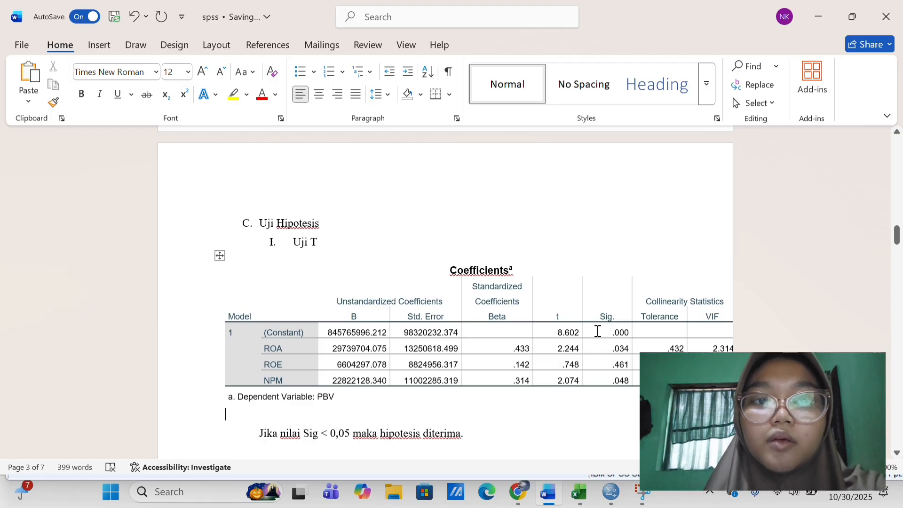
Check the Sig. values of ROA, ROE and NPM in the Coefficients table against the Sig < 0,05 criterion.
drag(597, 331, 624, 317)
click(597, 260)
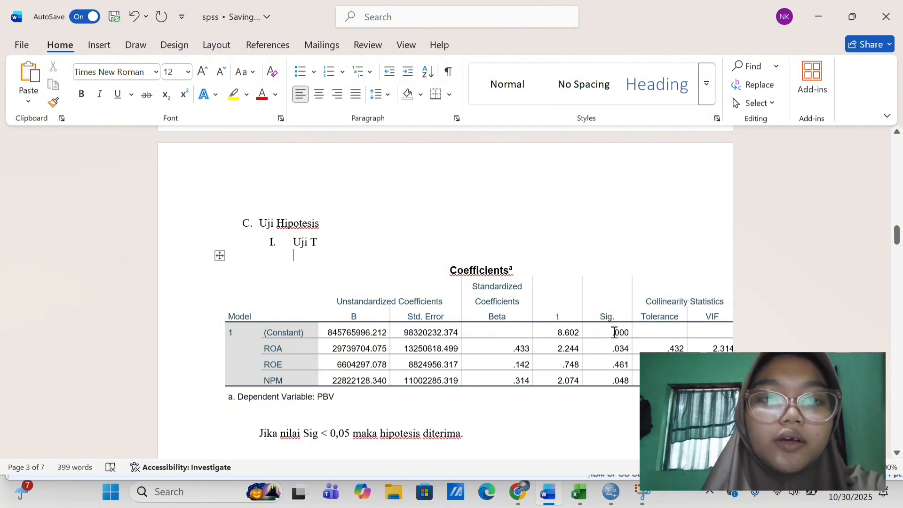
drag(619, 331, 631, 392)
click(630, 395)
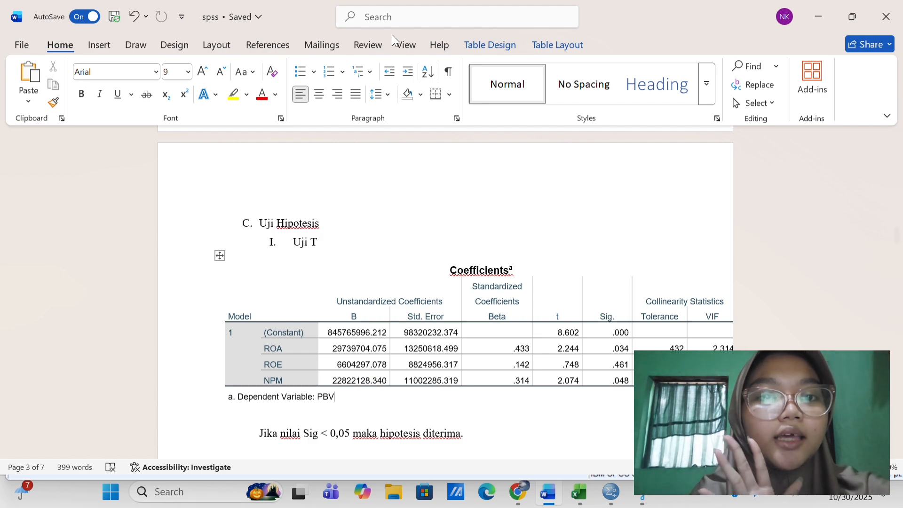
click(380, 20)
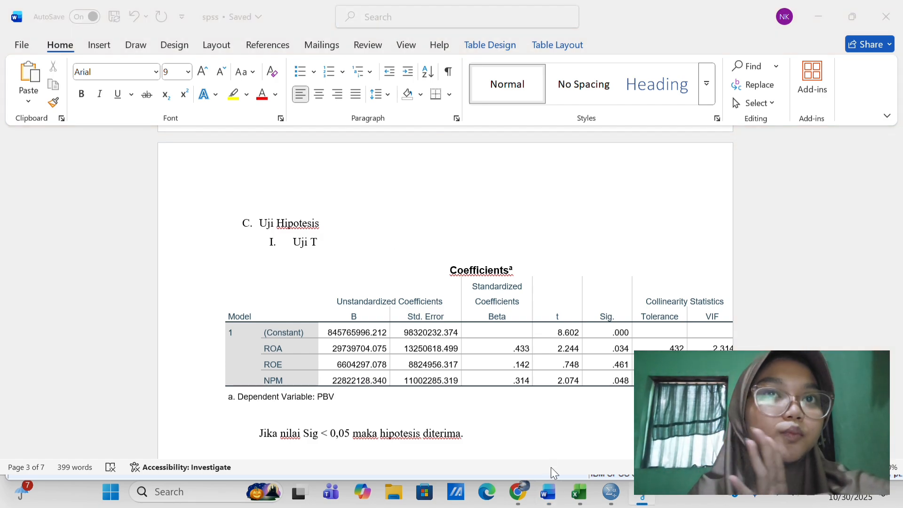
Switch to the SPSS output and copy the PBV regression's ANOVA table.
mouse_move(609, 494)
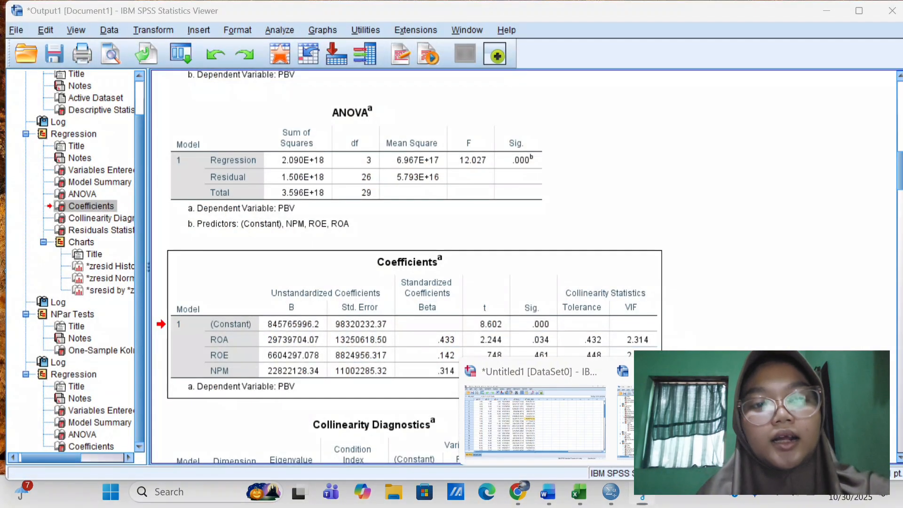
click(589, 422)
click(464, 287)
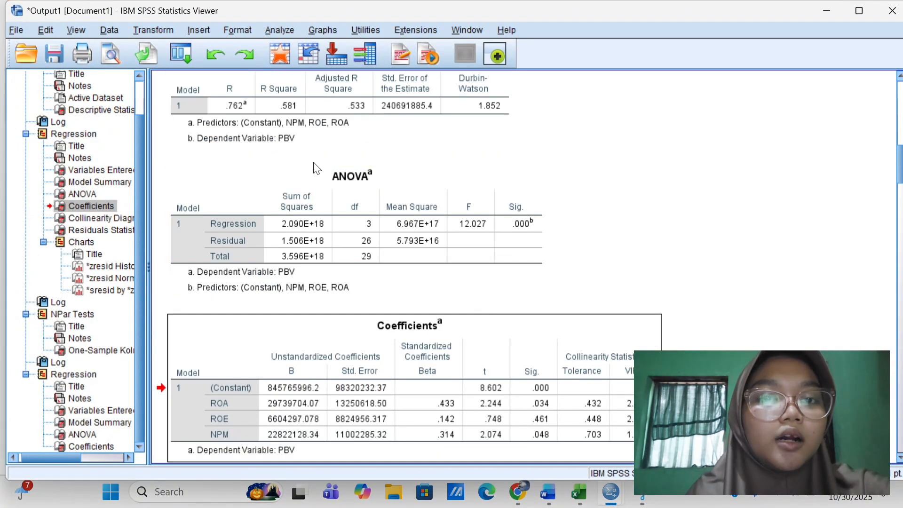
right_click(435, 285)
click(456, 311)
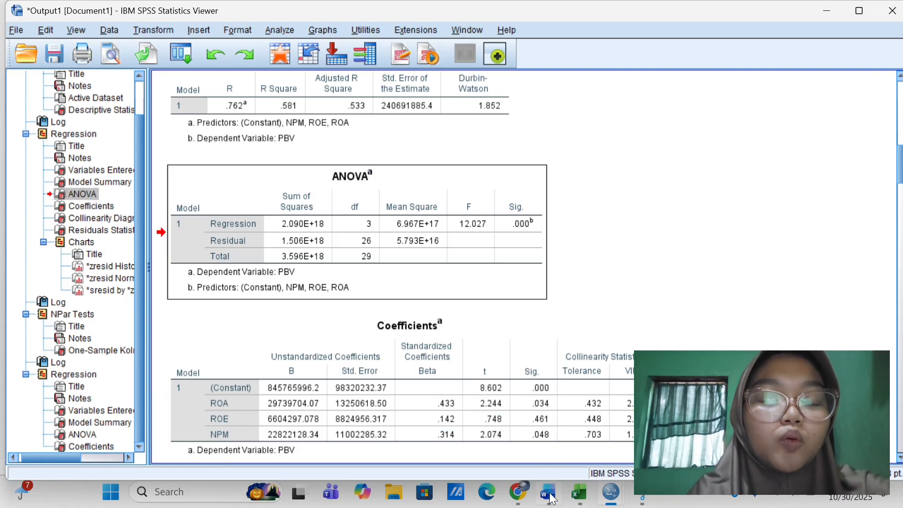
Switch to the Word document and paste the ANOVA table on a new unnumbered line below the Uji F heading.
click(548, 440)
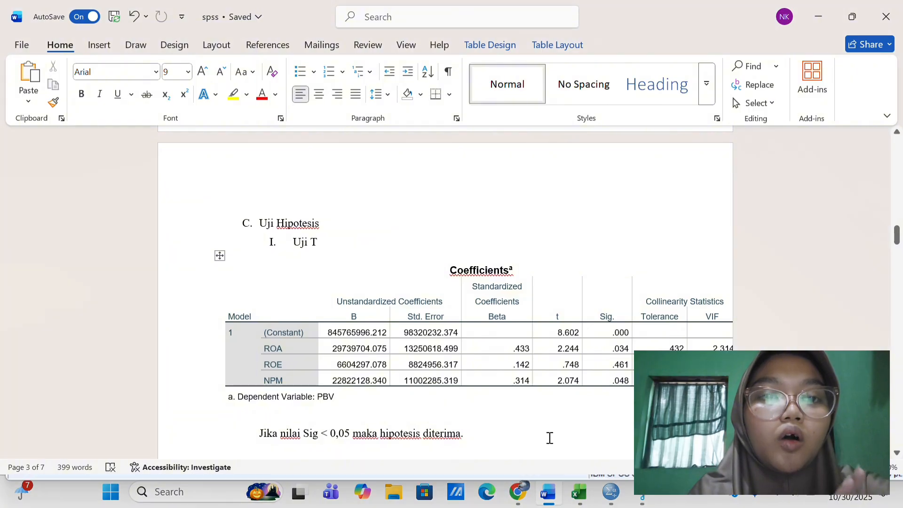
scroll(549, 437, down, 6)
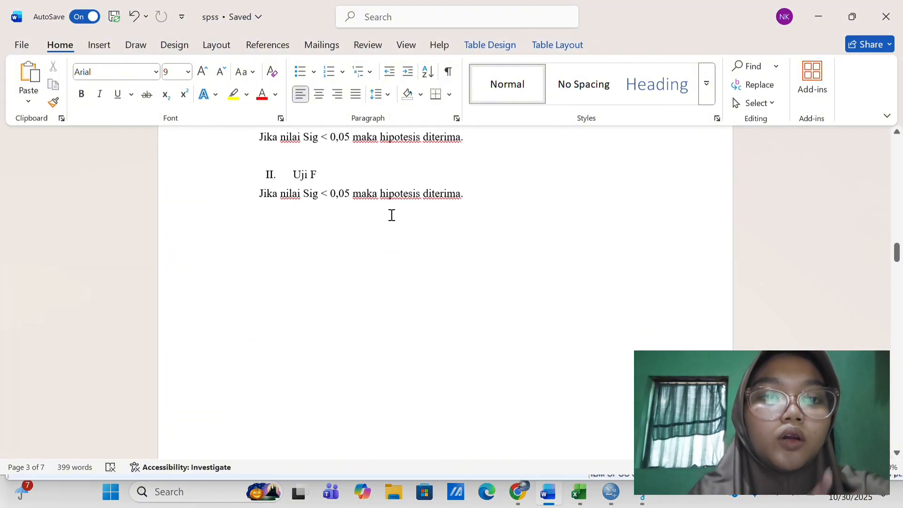
click(318, 175)
key(Return)
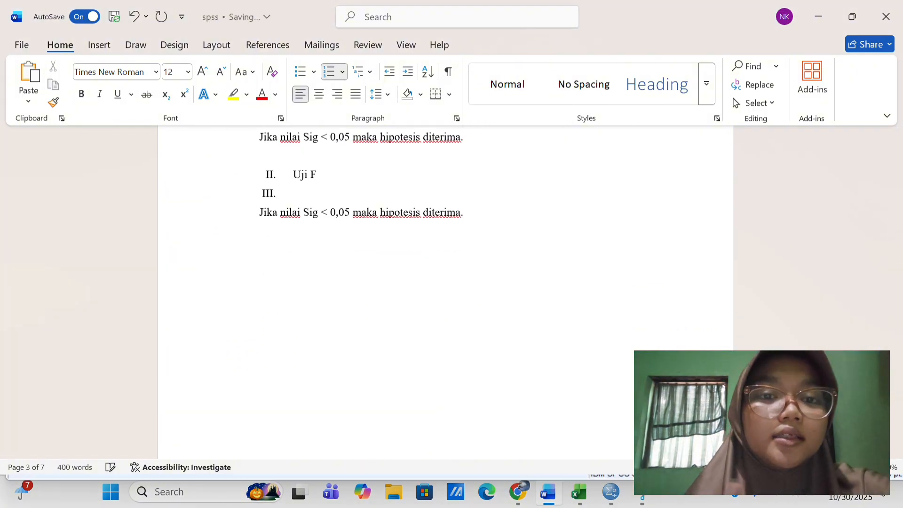
key(BackSpace)
key(ctrl+v)
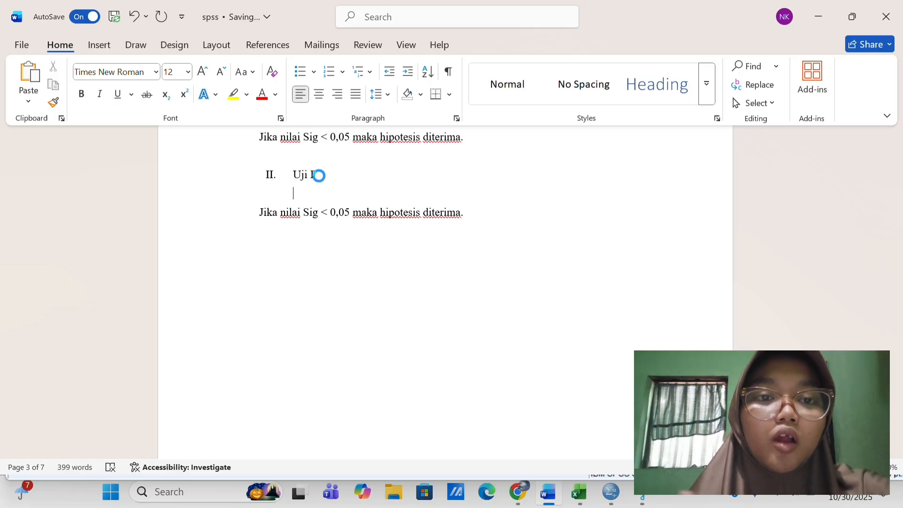
Remove the stray list numbers and the surplus empty line around the pasted ANOVA table.
click(302, 188)
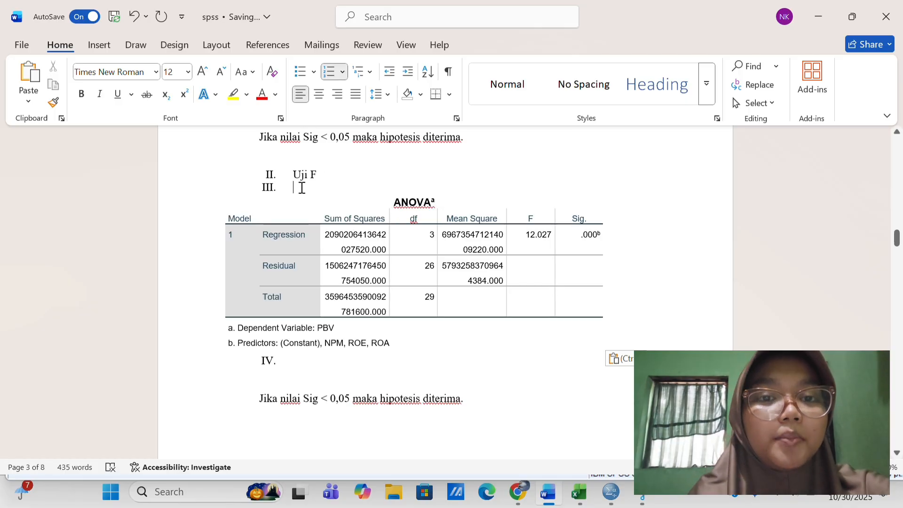
key(BackSpace)
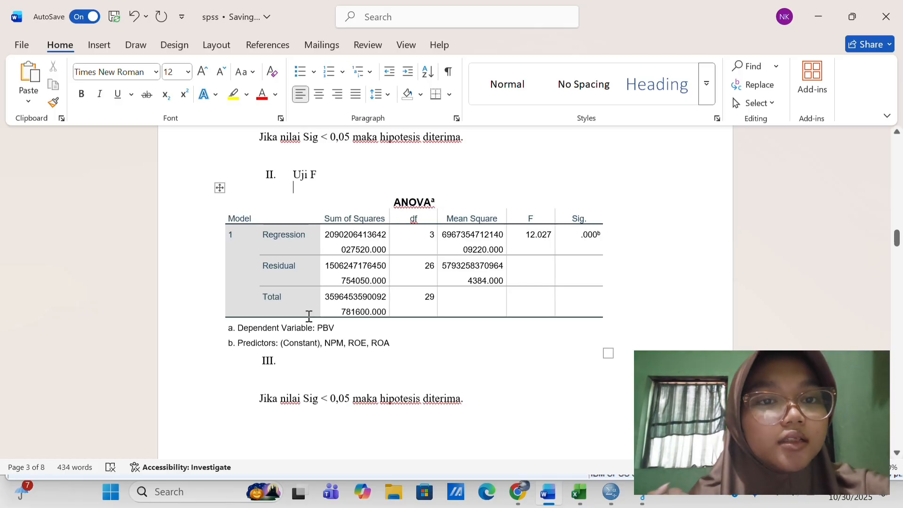
click(267, 382)
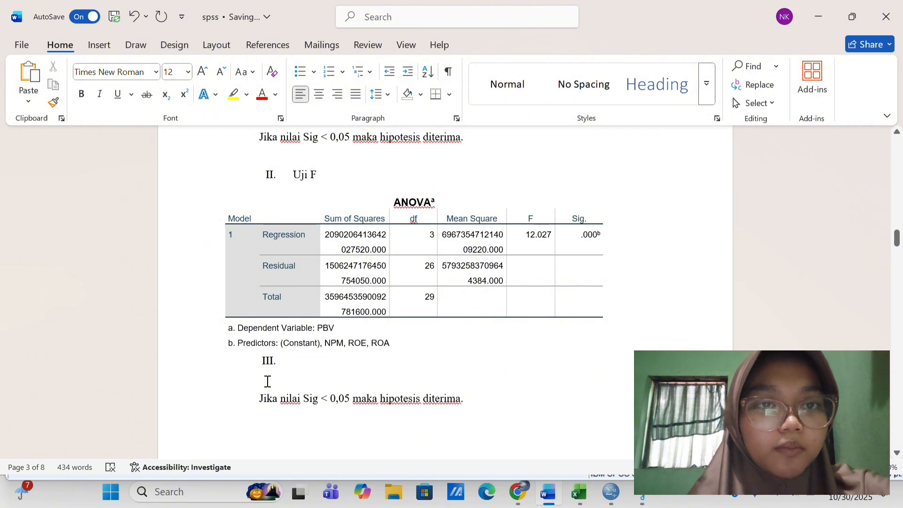
text(\)
key(BackSpace)
key(BackSpace)
key(BackSpace)
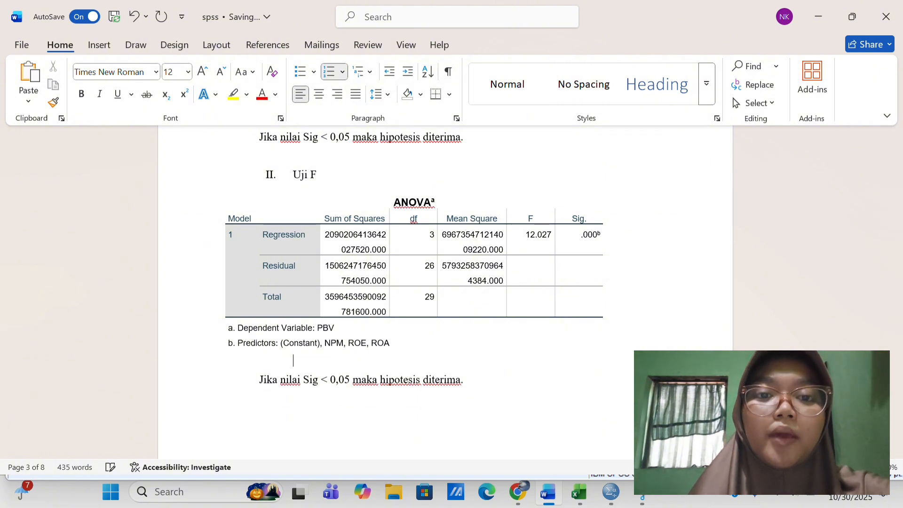